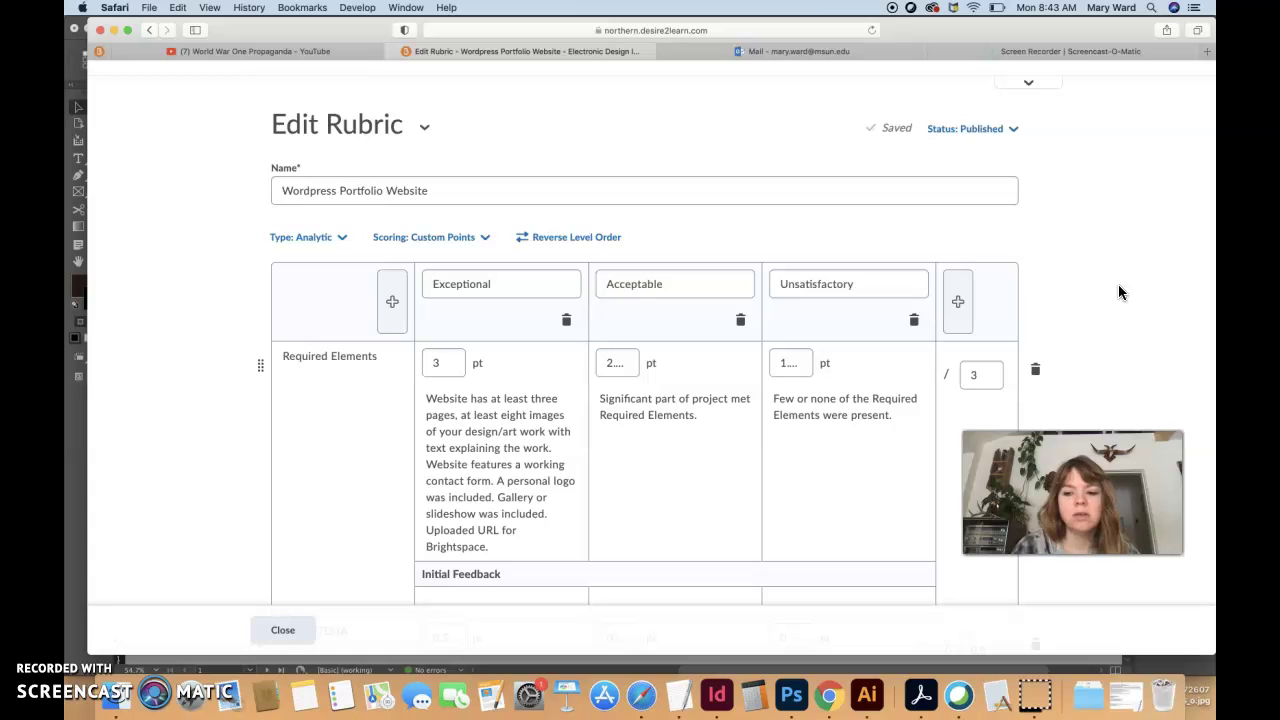
# - Examine the heading and name of the Wordpress Portfolio Website rubric
pyautogui.scroll(-3, 1118, 291)
pyautogui.scroll(5, 1118, 291)
pyautogui.click(1118, 298)
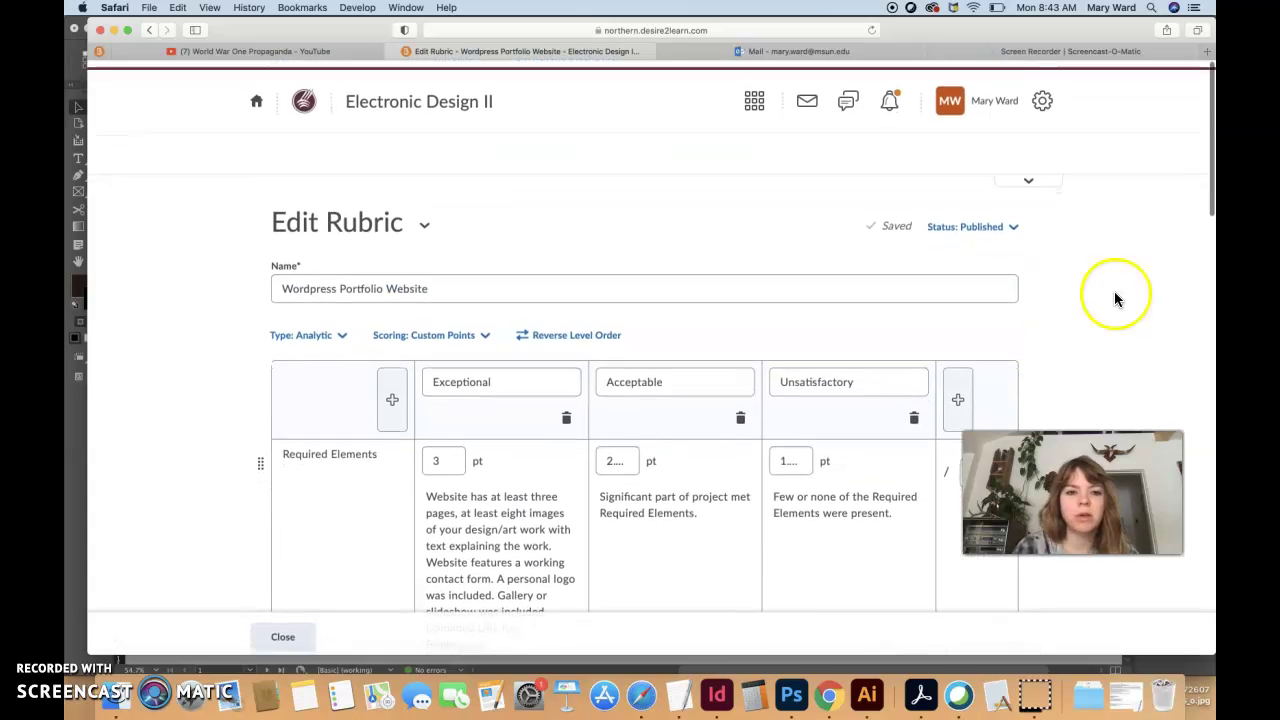
pyautogui.click(455, 285)
pyautogui.click(155, 342)
pyautogui.scroll(-1, 154, 418)
pyautogui.scroll(1, 154, 418)
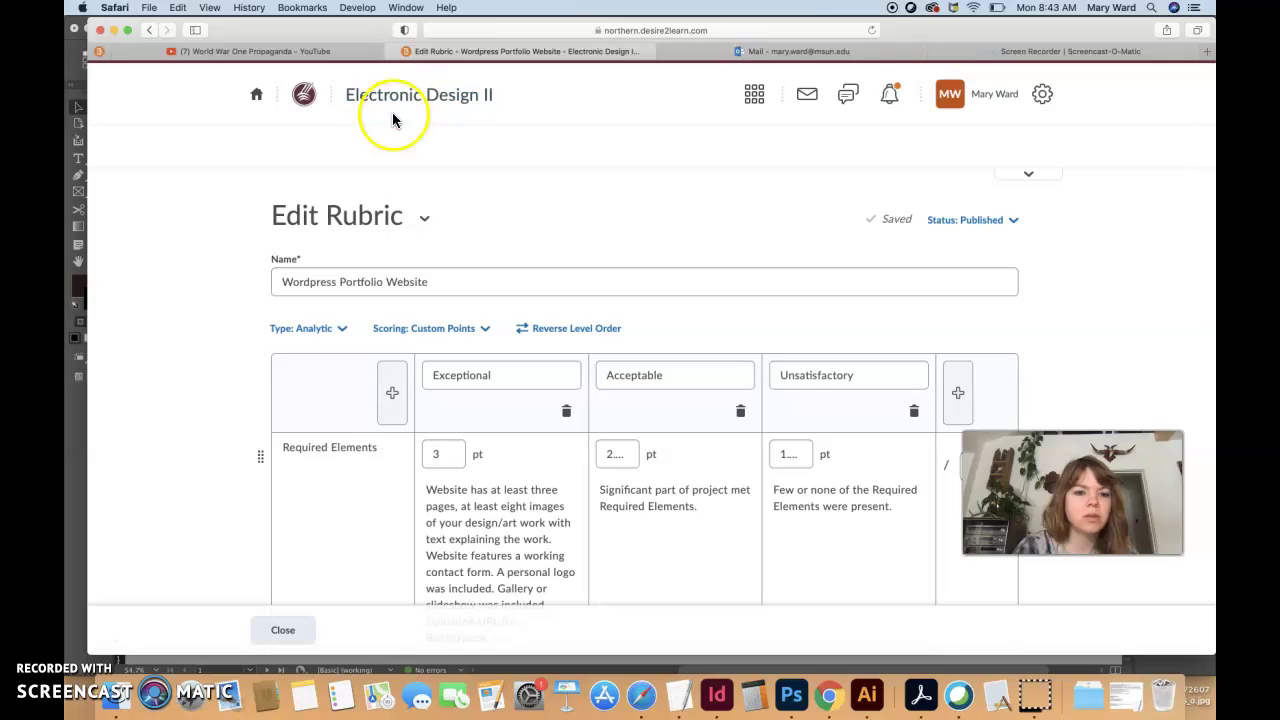
pyautogui.click(455, 285)
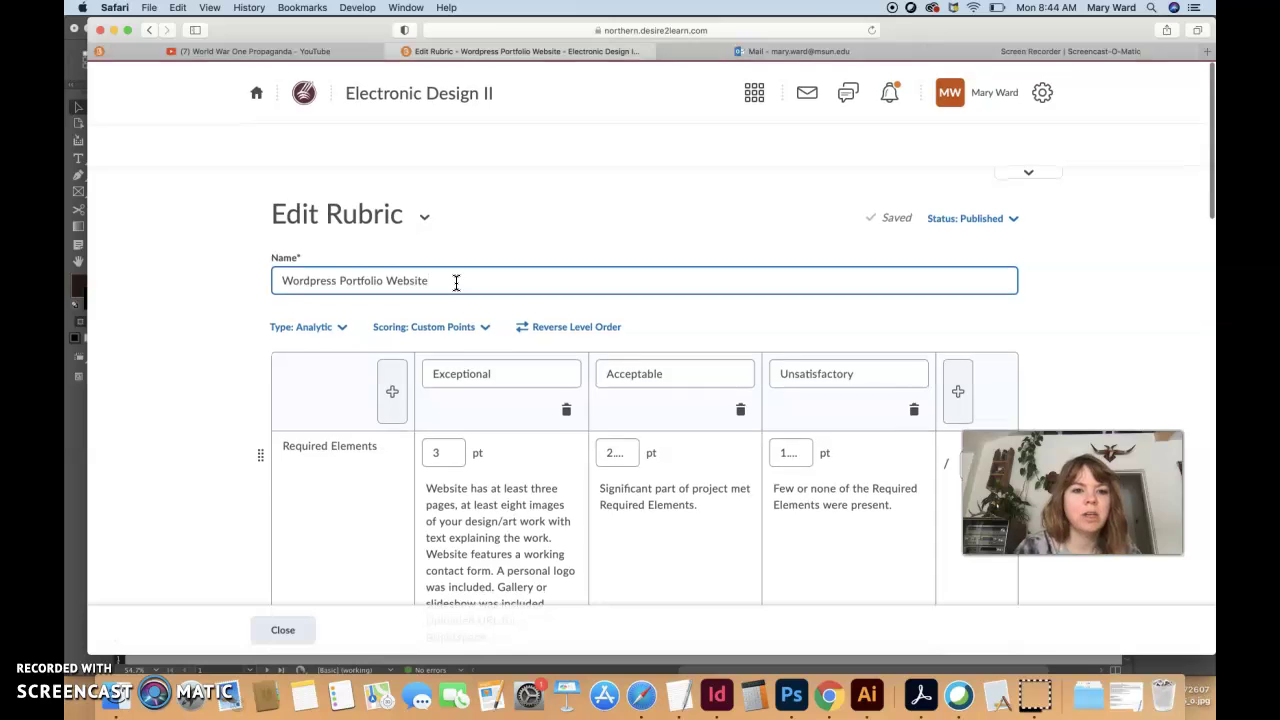
# - Review the Exceptional descriptions of the Required Elements and ReCAPTCHA criteria, highlighting the URL upload requirement and the word ReCAPTCHA
pyautogui.scroll(-6, 455, 283)
pyautogui.scroll(1, 455, 283)
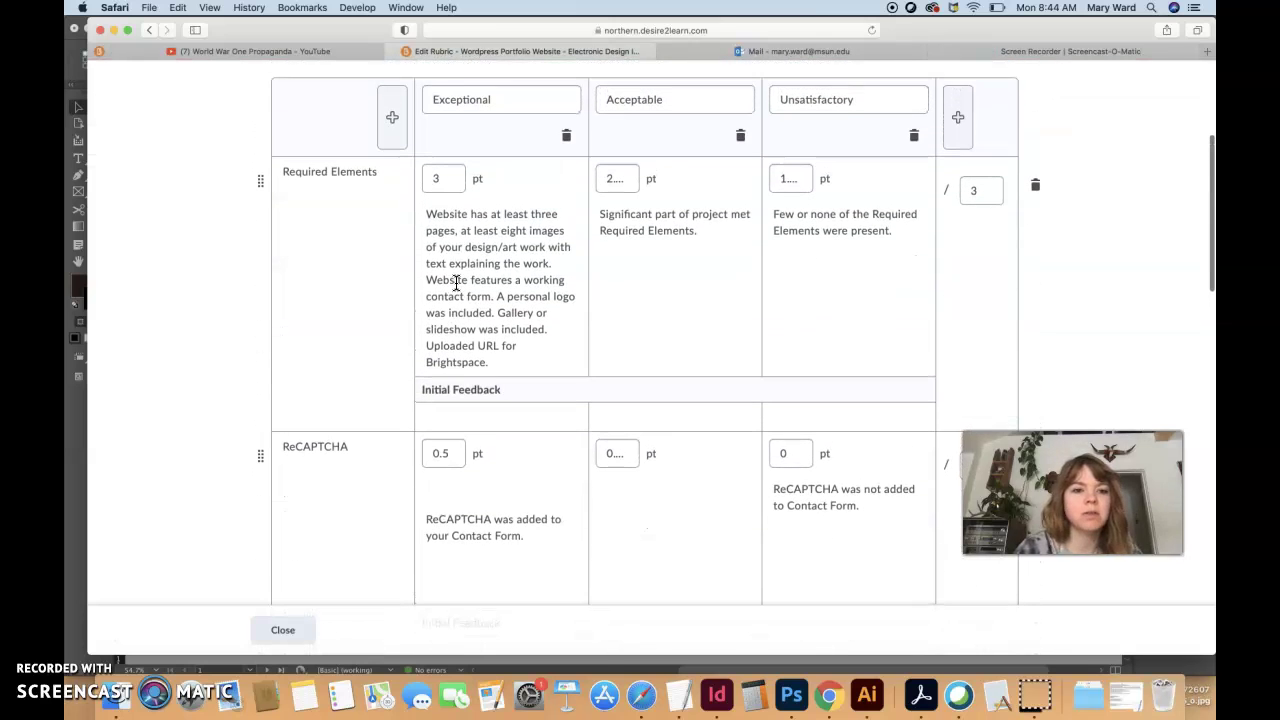
pyautogui.click(444, 218)
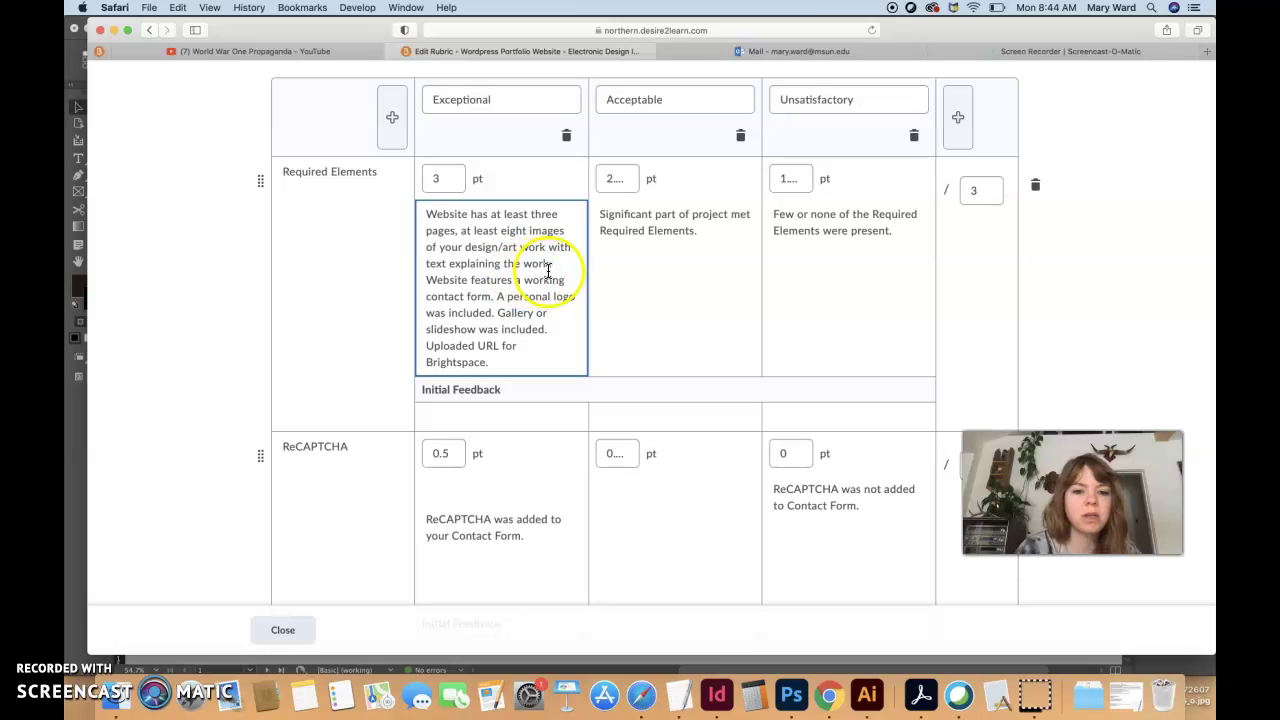
pyautogui.scroll(-2, 548, 329)
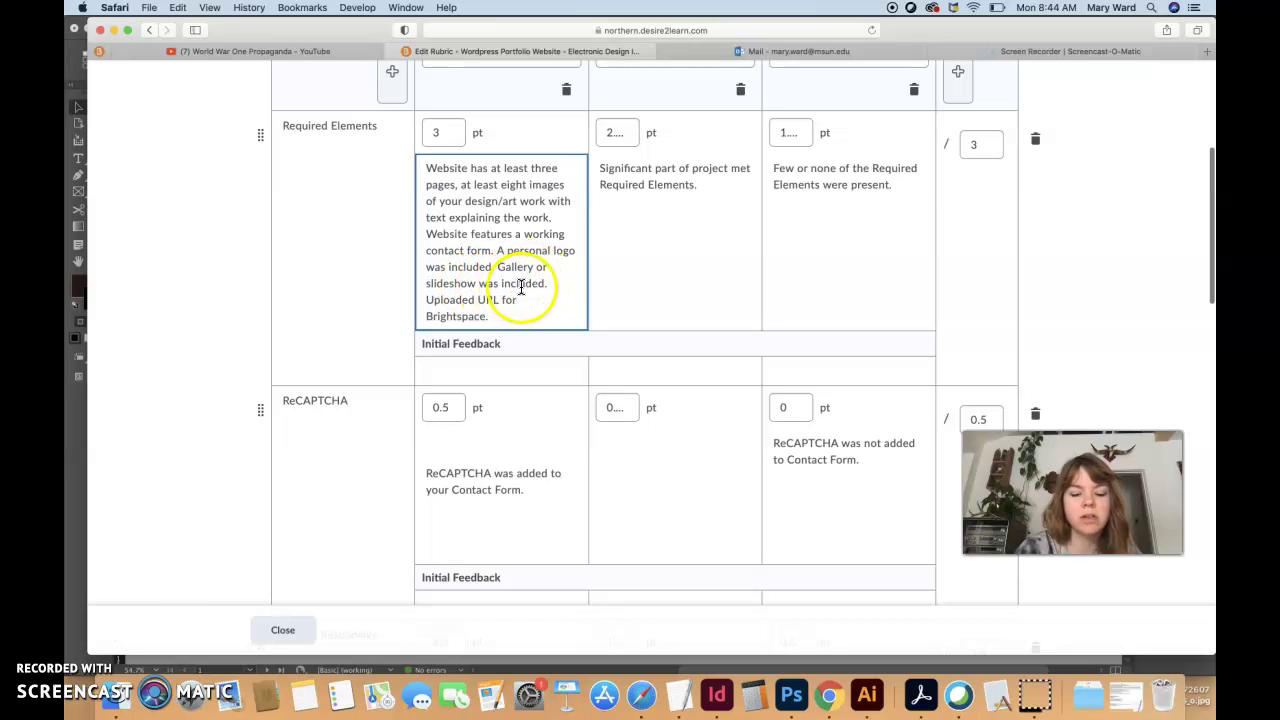
pyautogui.scroll(-2, 528, 304)
pyautogui.click(503, 259)
pyautogui.click(545, 437)
pyautogui.scroll(-3, 543, 434)
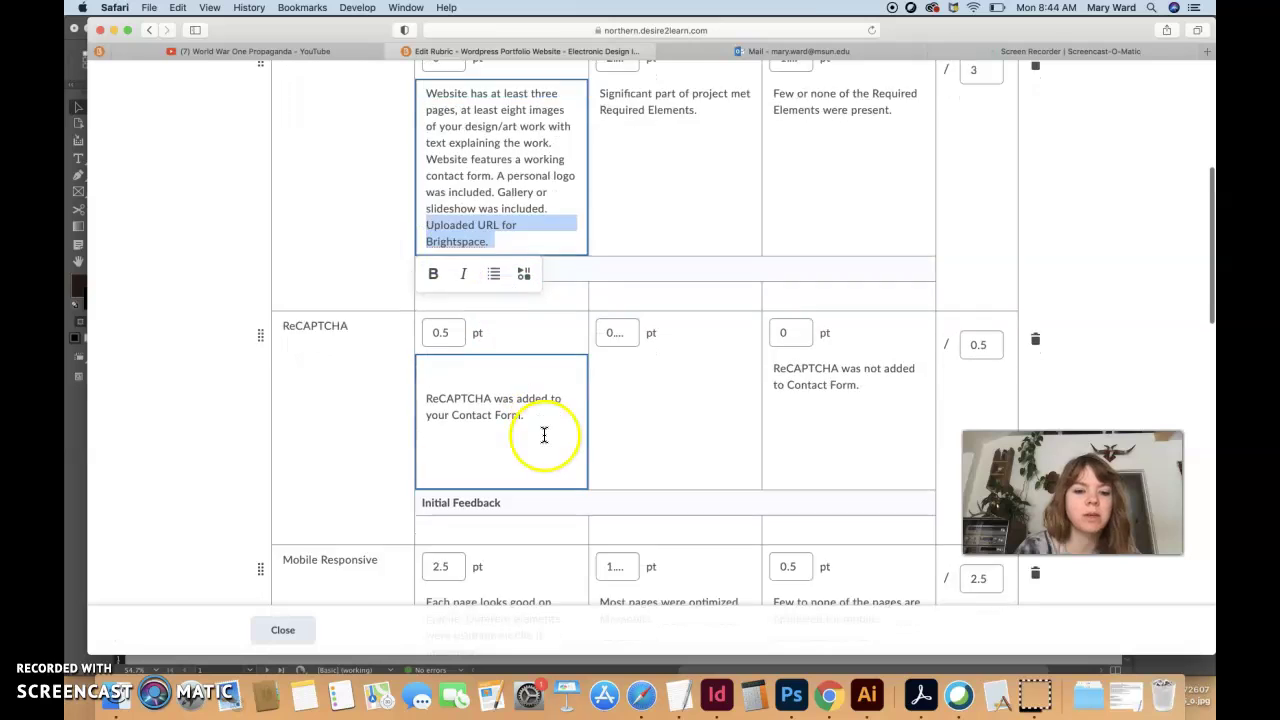
pyautogui.click(535, 307)
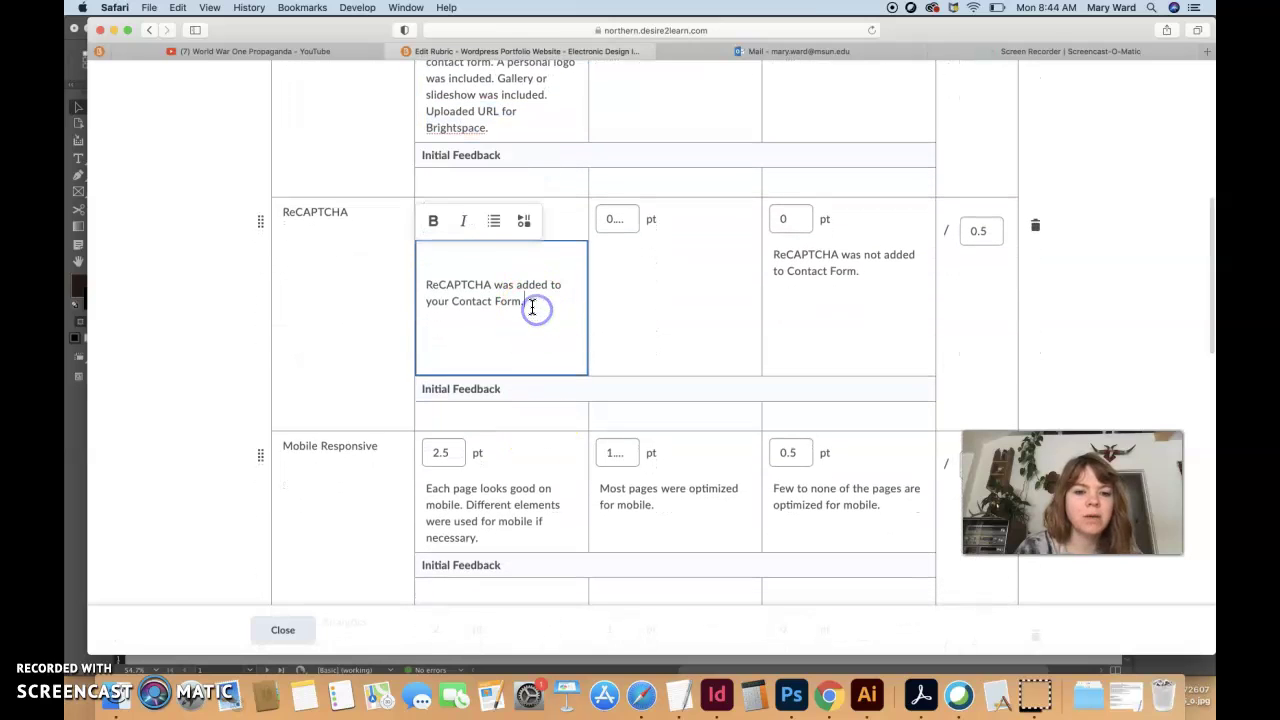
pyautogui.doubleClick(488, 284)
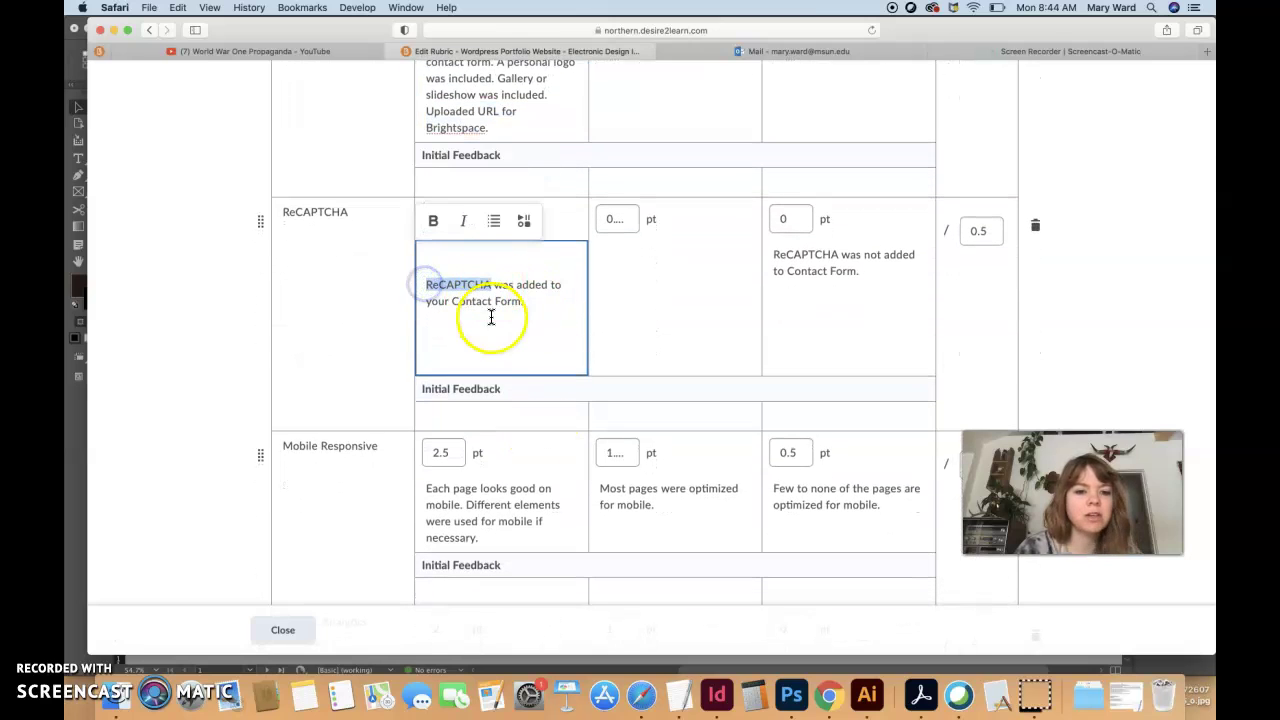
# - Review the Mobile Responsive criterion, highlighting the Exceptional sentence about using different elements for mobile
pyautogui.scroll(-5, 518, 323)
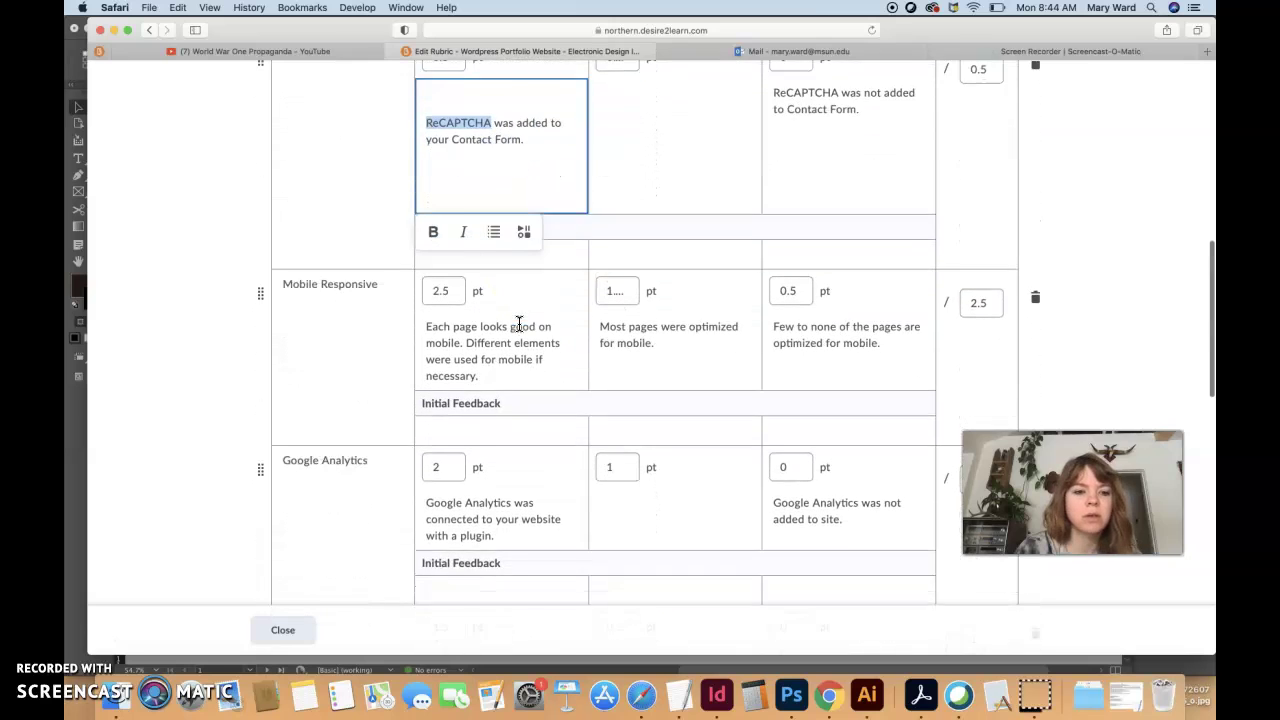
pyautogui.click(510, 320)
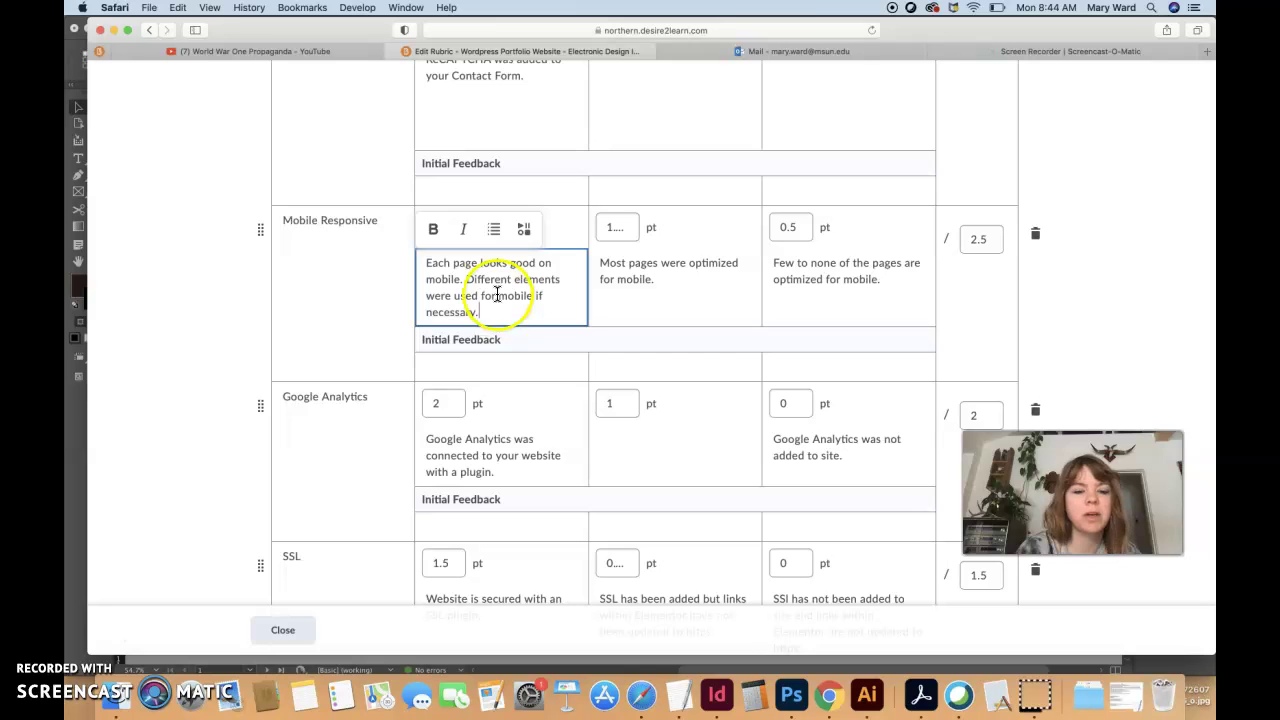
pyautogui.moveTo(466, 279); pyautogui.dragTo(487, 306)
pyautogui.click(529, 372)
pyautogui.click(537, 443)
pyautogui.scroll(-2, 537, 437)
pyautogui.click(538, 433)
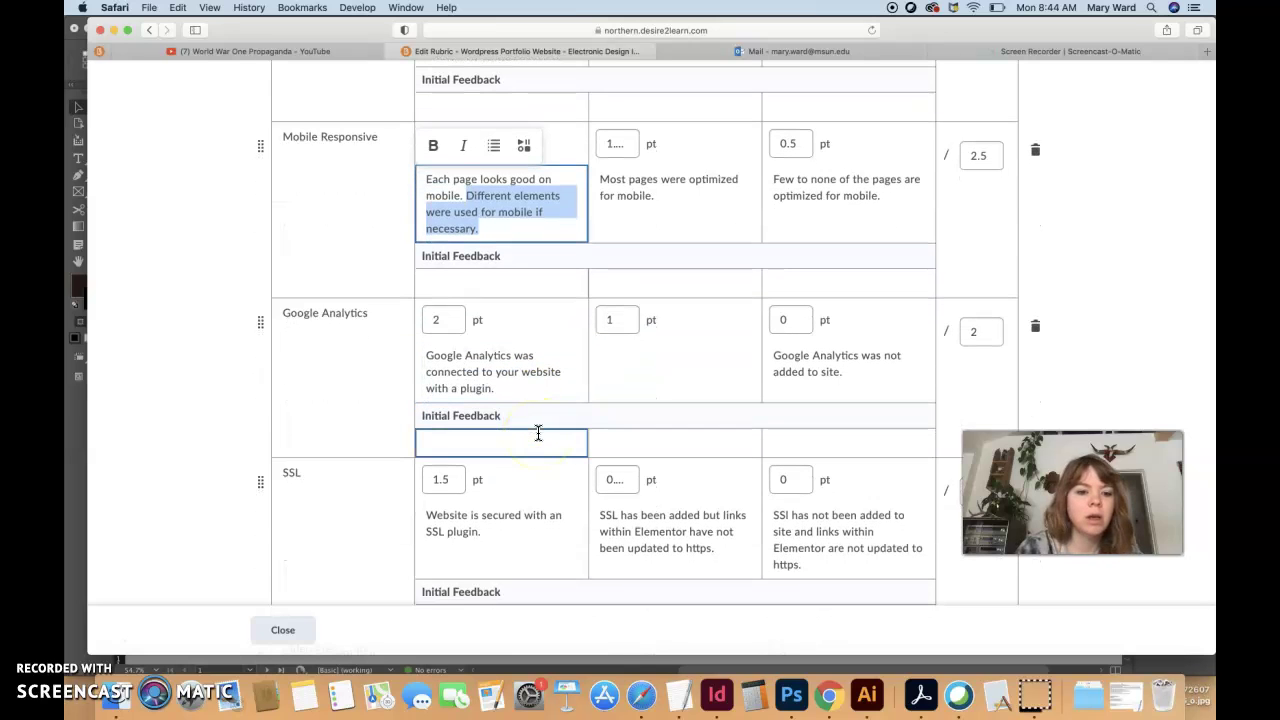
# - Review the Google Analytics and SSL criteria, highlighting the Exceptional description about securing the website with an SSL plugin
pyautogui.click(504, 372)
pyautogui.click(510, 392)
pyautogui.click(980, 332)
pyautogui.click(521, 378)
pyautogui.scroll(-2, 520, 376)
pyautogui.click(520, 377)
pyautogui.scroll(-3, 520, 377)
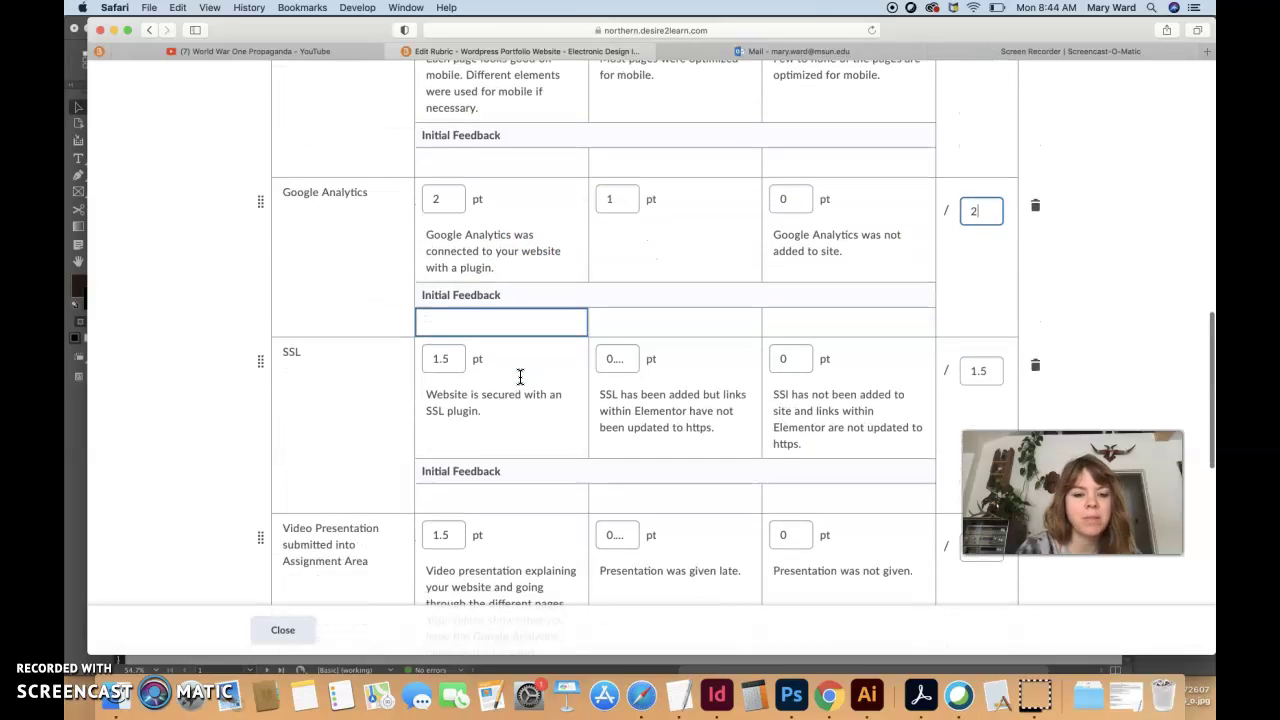
pyautogui.click(520, 377)
pyautogui.moveTo(520, 377)
pyautogui.mouseDown()
pyautogui.moveTo(417, 337)
pyautogui.moveTo(506, 368)
pyautogui.mouseUp()
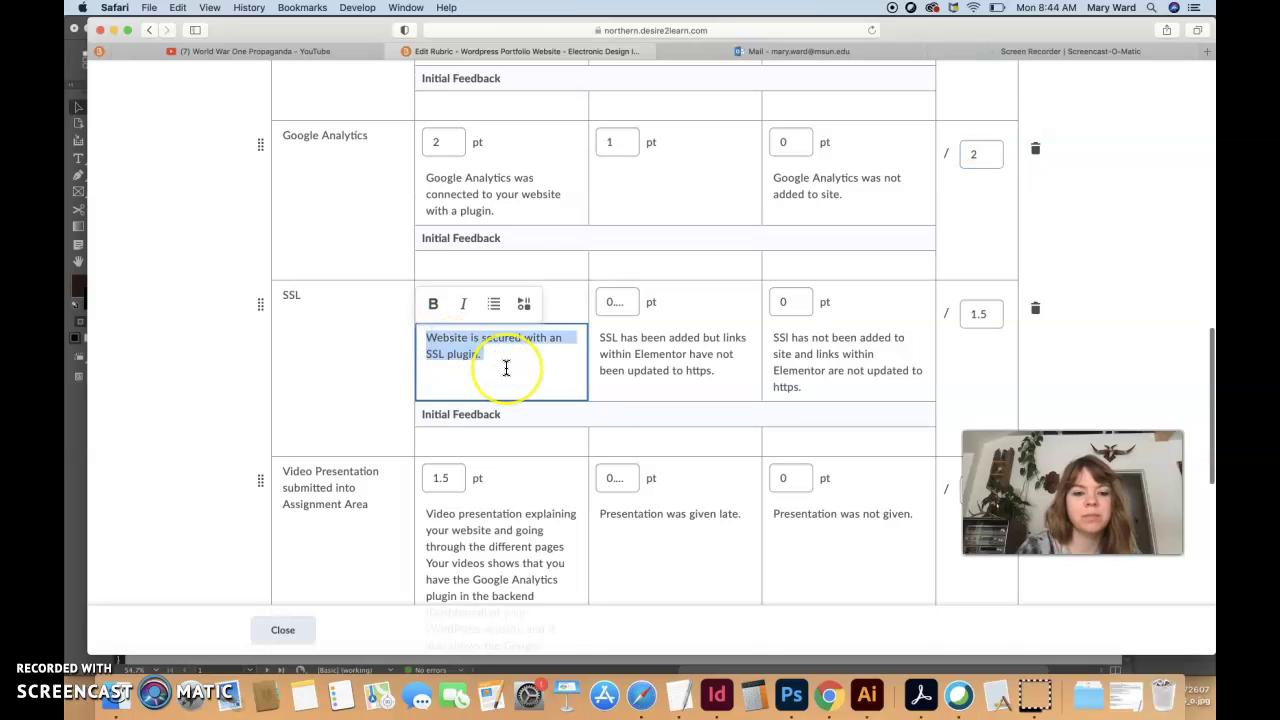
pyautogui.scroll(-5, 506, 368)
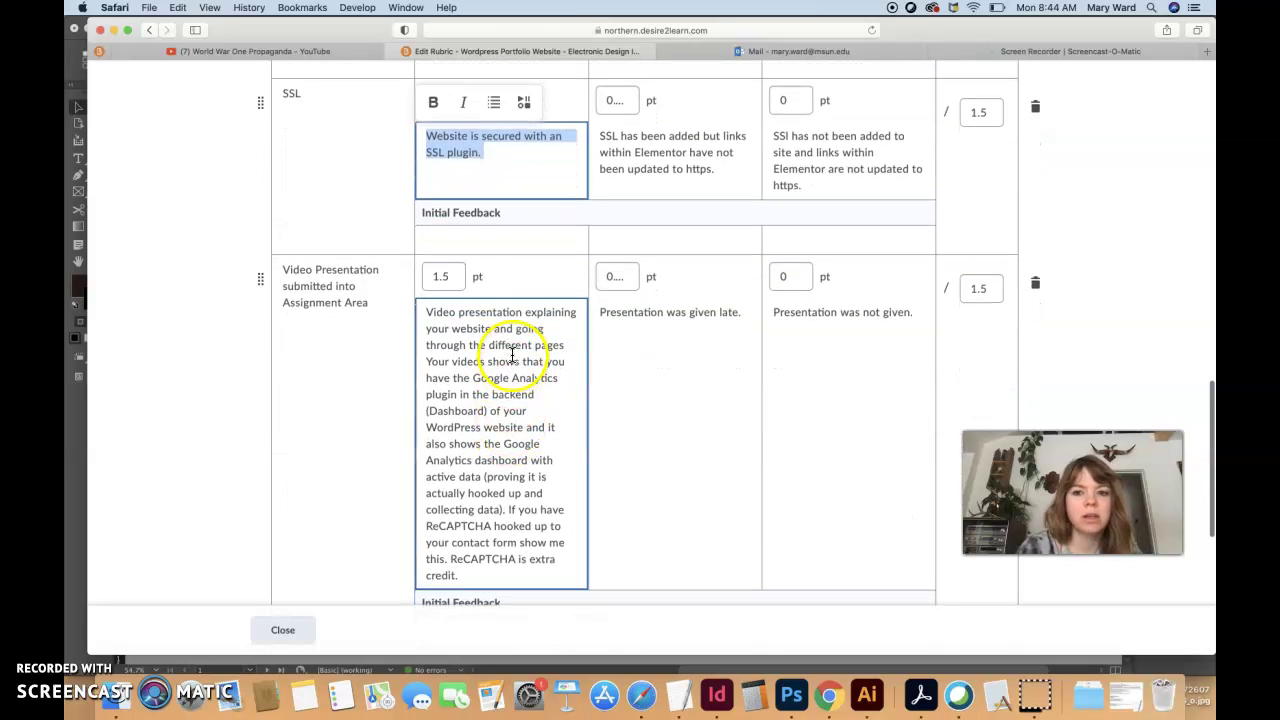
# - Add a period after "different pages" in the Exceptional description of the Video Presentation criterion
pyautogui.click(493, 160)
pyautogui.click(504, 360)
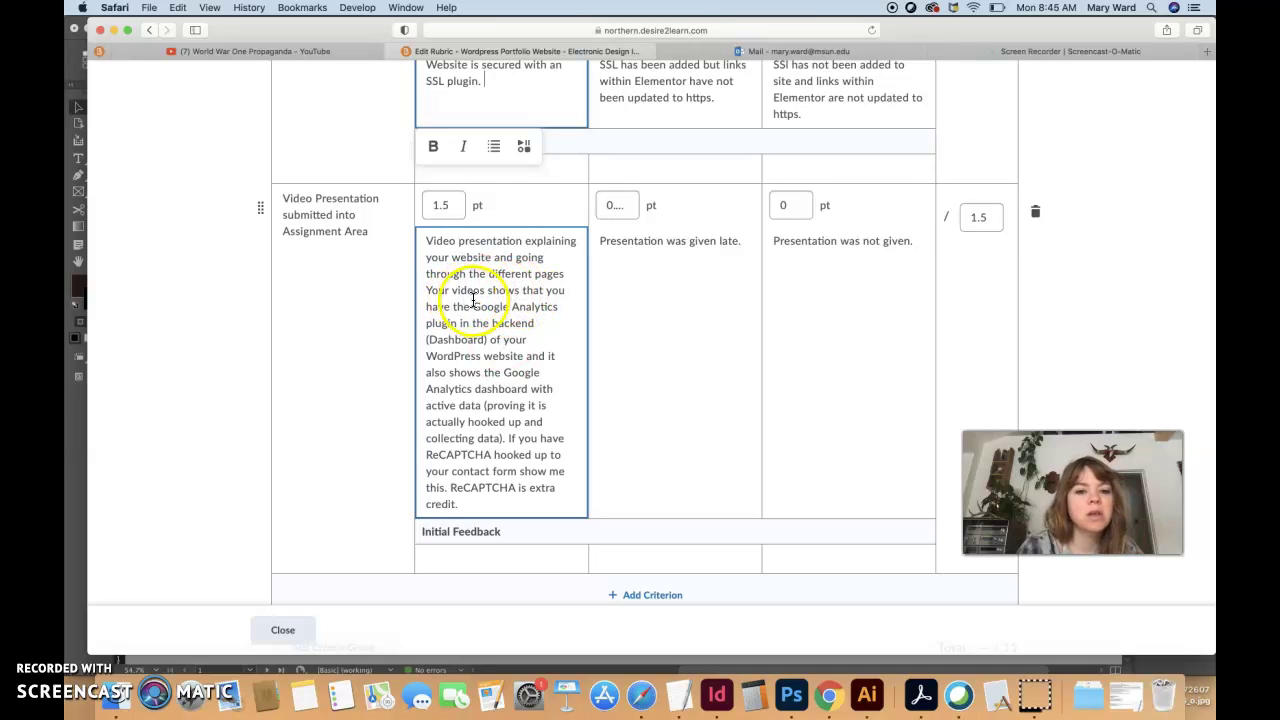
pyautogui.click(564, 271)
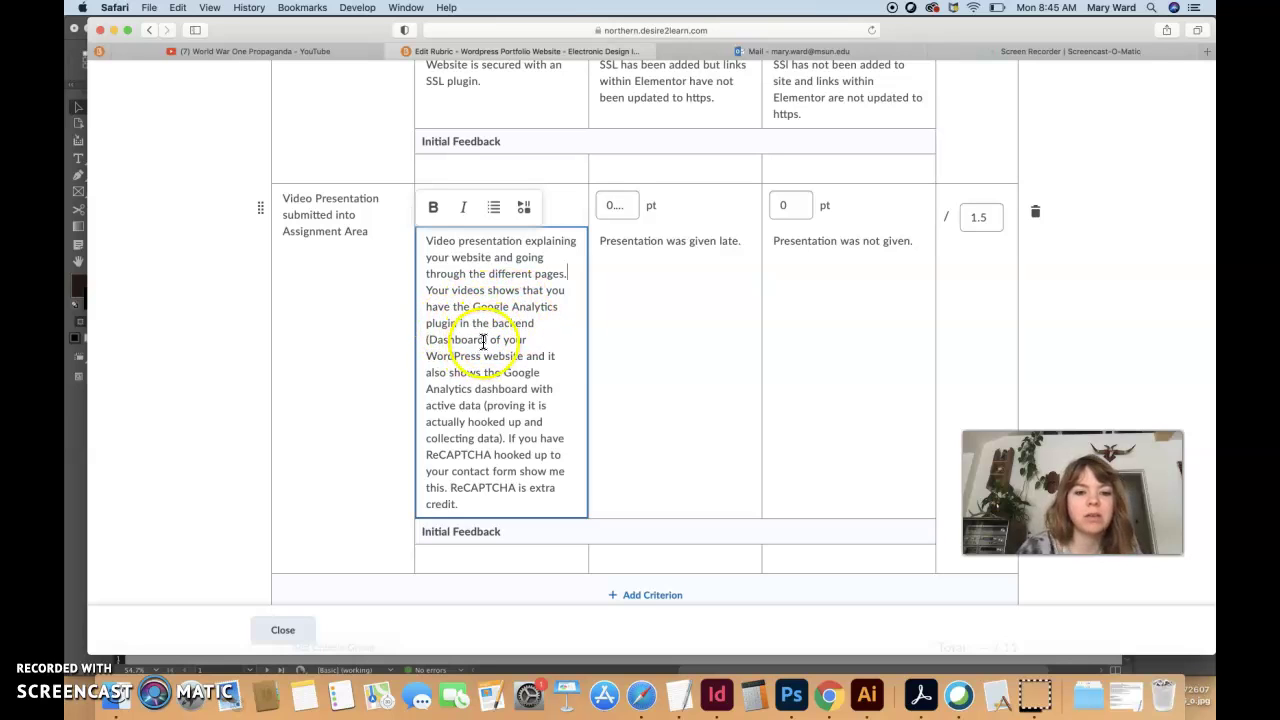
# - Review the rest of the Video Presentation description, highlighting "If you have ReCAPTCHA", and return to the ReCAPTCHA criterion
pyautogui.scroll(-1, 517, 440)
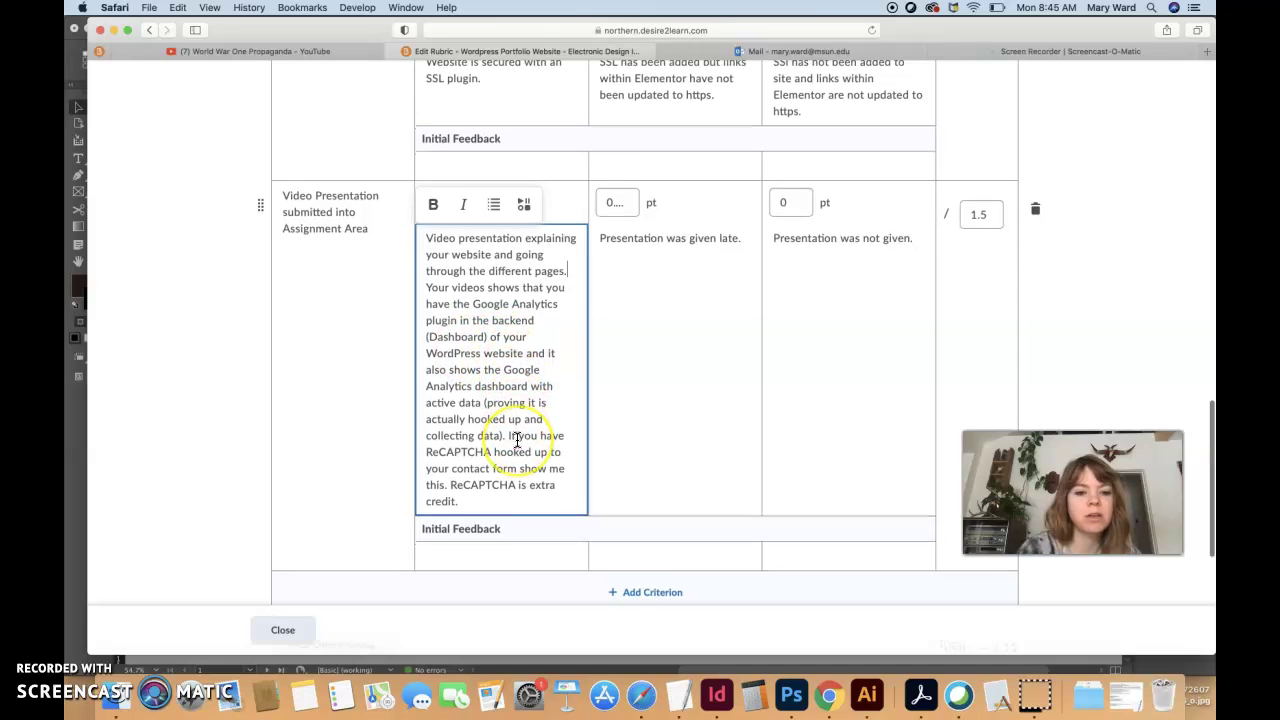
pyautogui.scroll(-2, 517, 440)
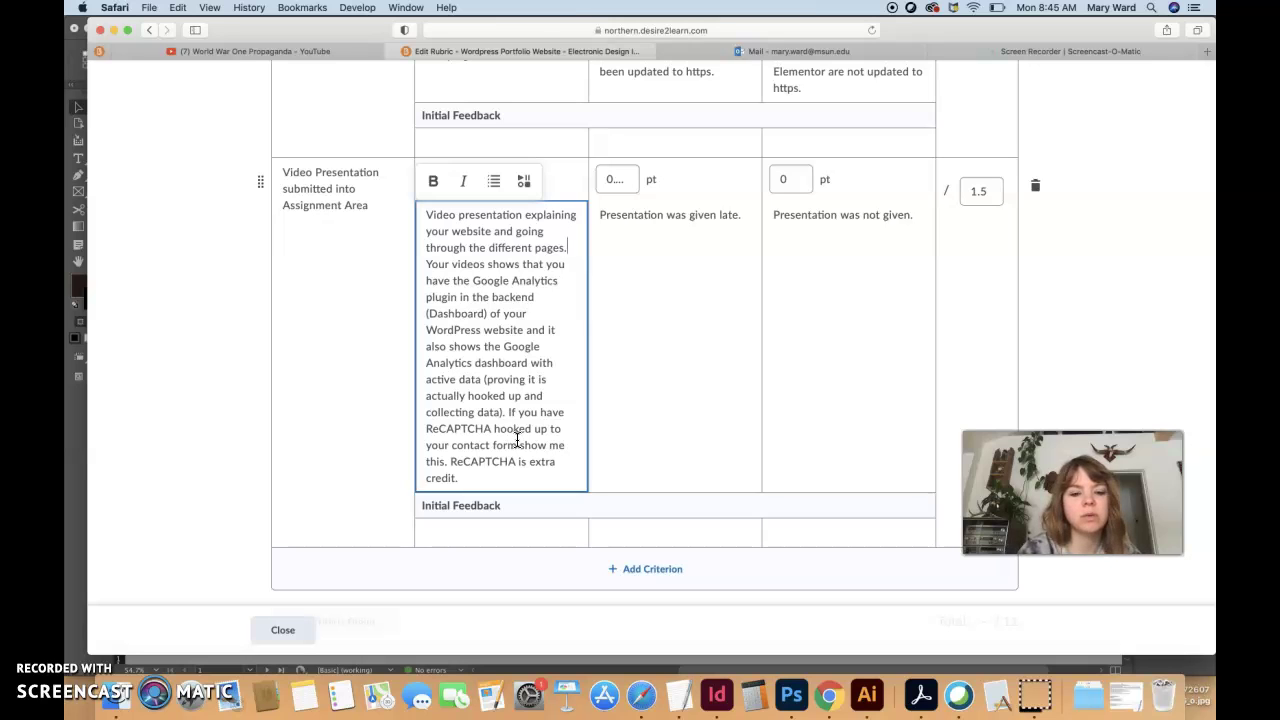
pyautogui.scroll(-2, 517, 440)
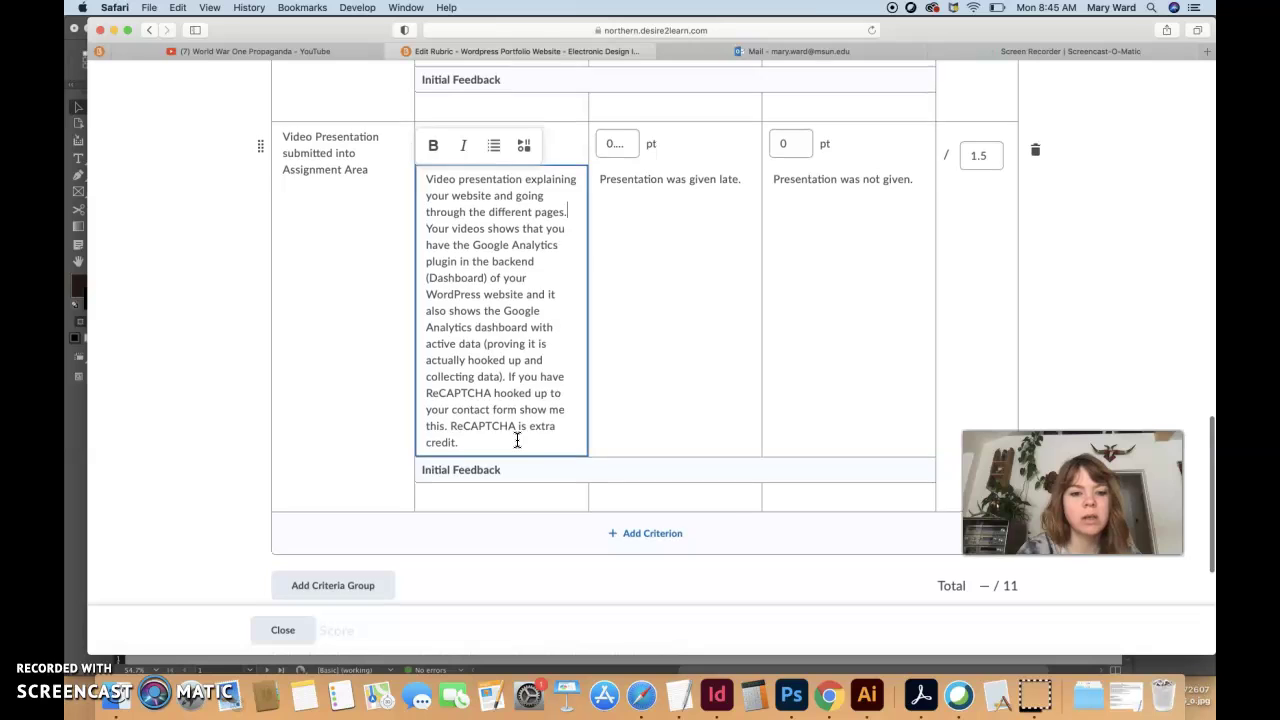
pyautogui.moveTo(509, 372)
pyautogui.mouseDown()
pyautogui.moveTo(467, 389)
pyautogui.moveTo(494, 392)
pyautogui.mouseUp()
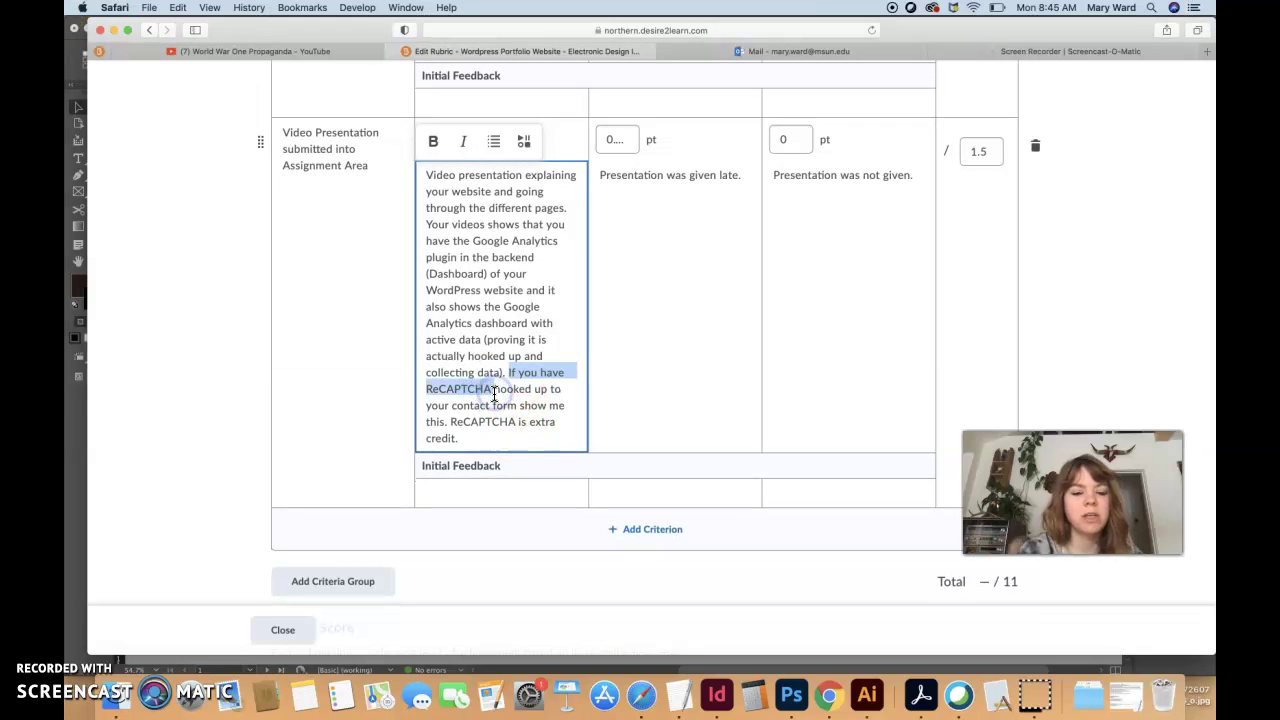
pyautogui.click(491, 407)
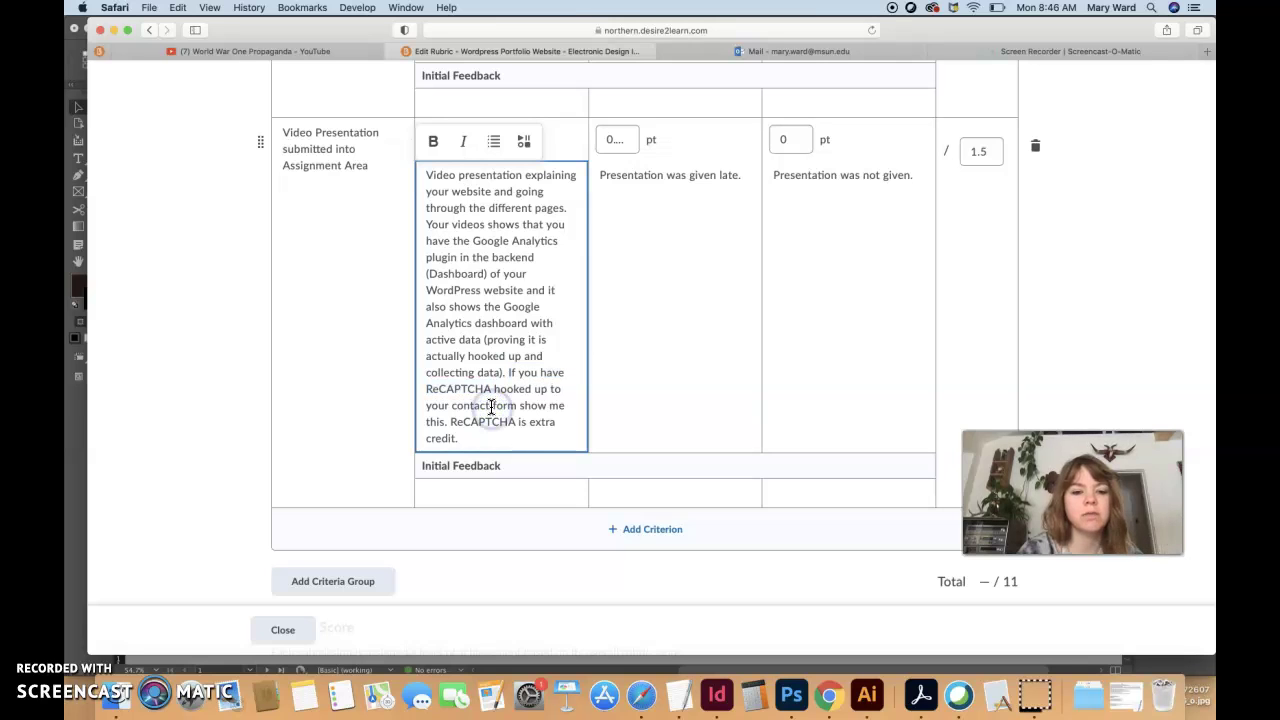
pyautogui.click(485, 460)
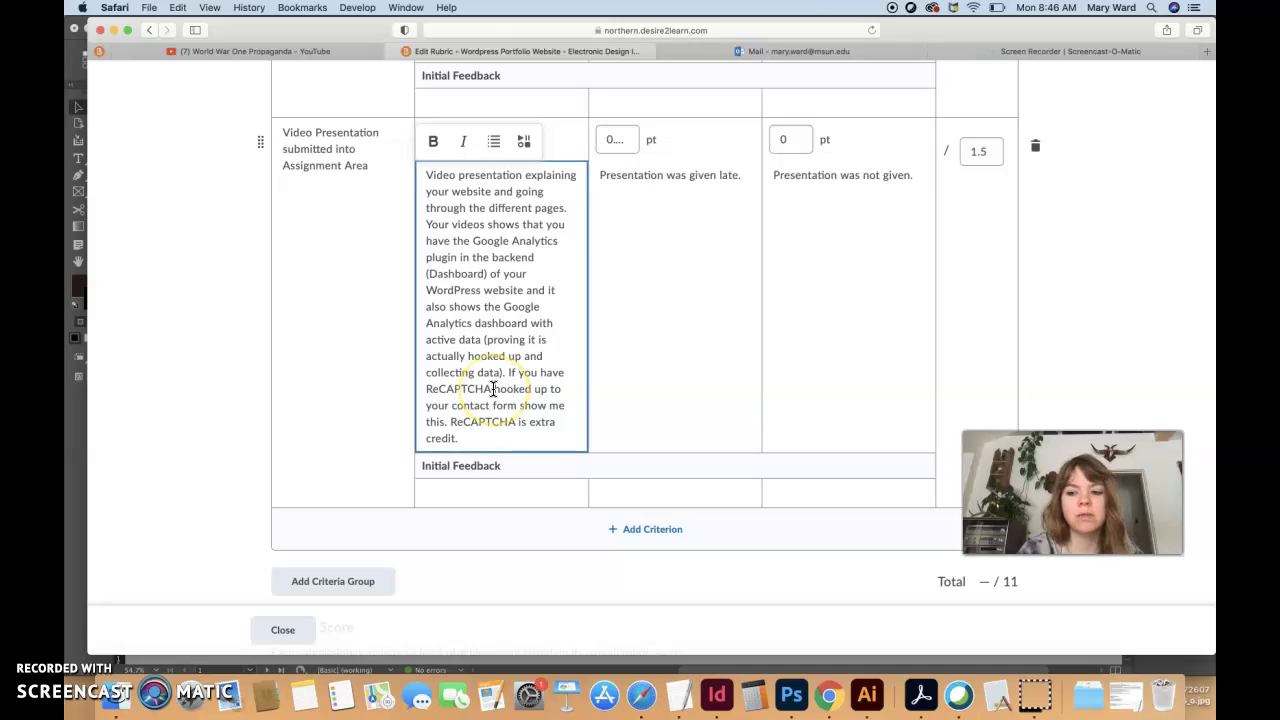
pyautogui.scroll(3, 491, 387)
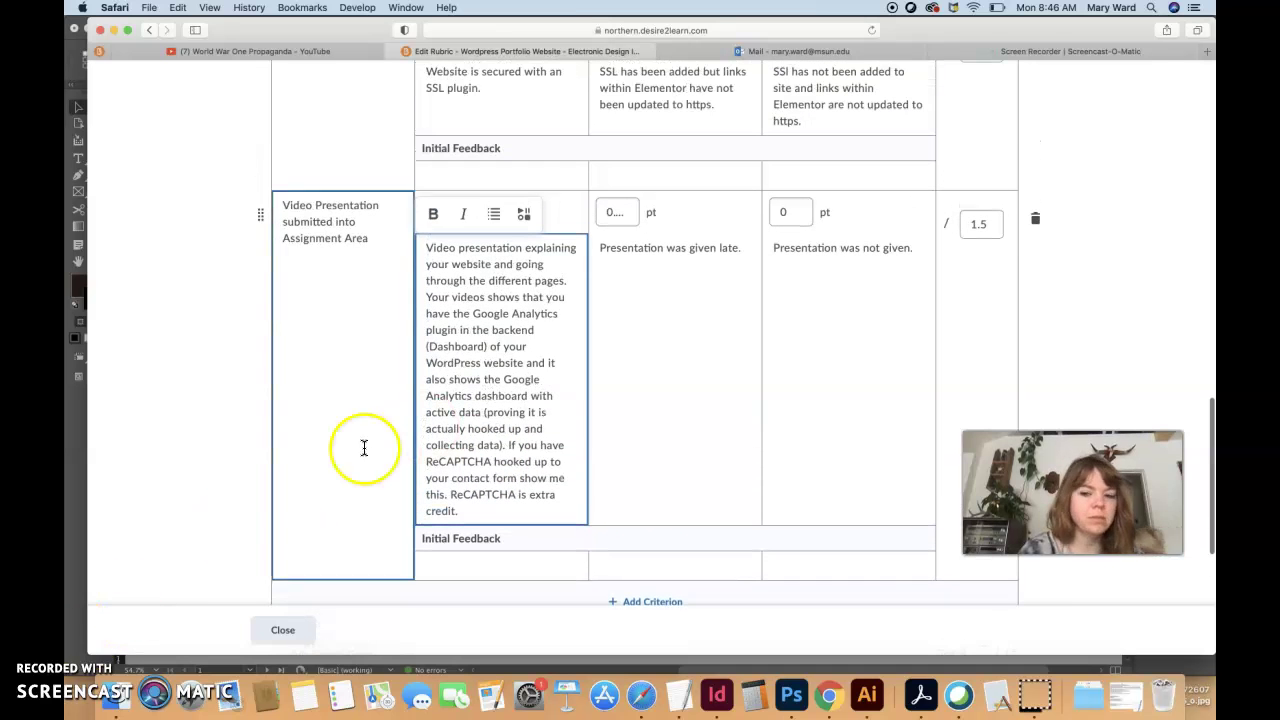
pyautogui.scroll(10, 399, 439)
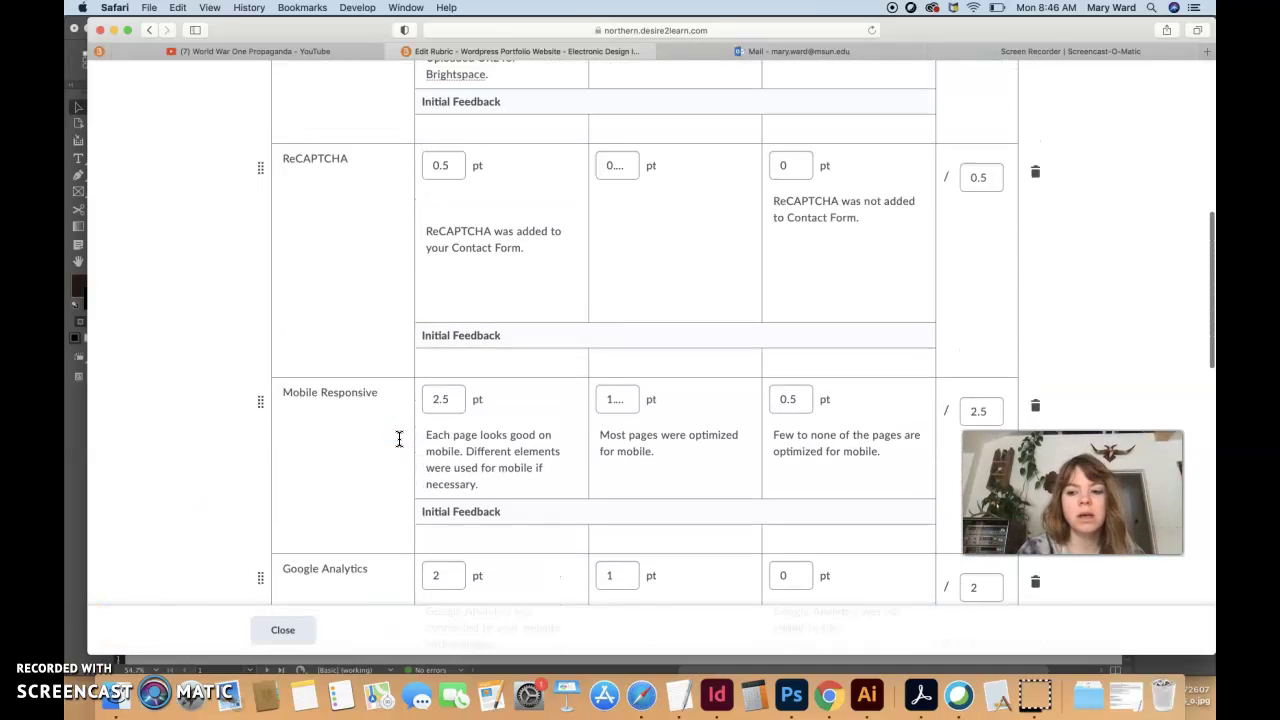
pyautogui.click(95, 645)
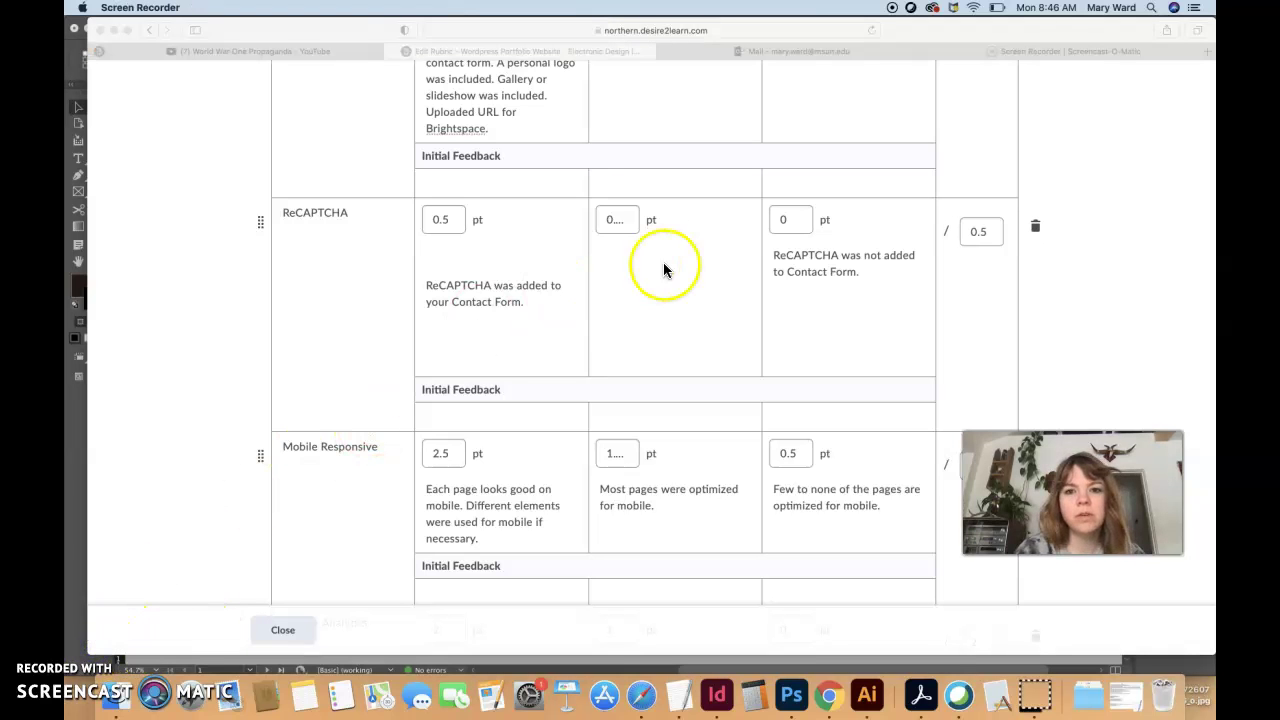
pyautogui.click(1056, 52)
pyautogui.click(735, 33)
pyautogui.write('scree')
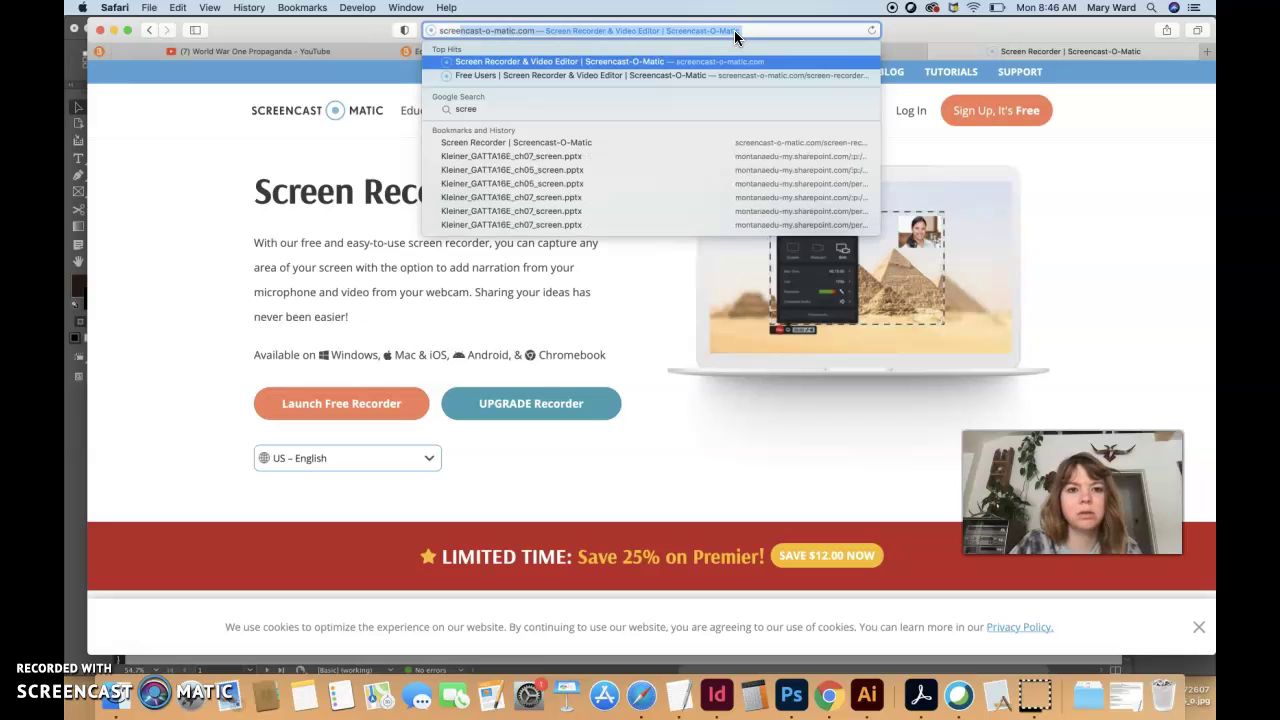
pyautogui.press('BackSpace')
pyautogui.press('BackSpace')
pyautogui.press('BackSpace')
pyautogui.press('BackSpace')
pyautogui.press('BackSpace')
pyautogui.press('BackSpace')
pyautogui.press('BackSpace')
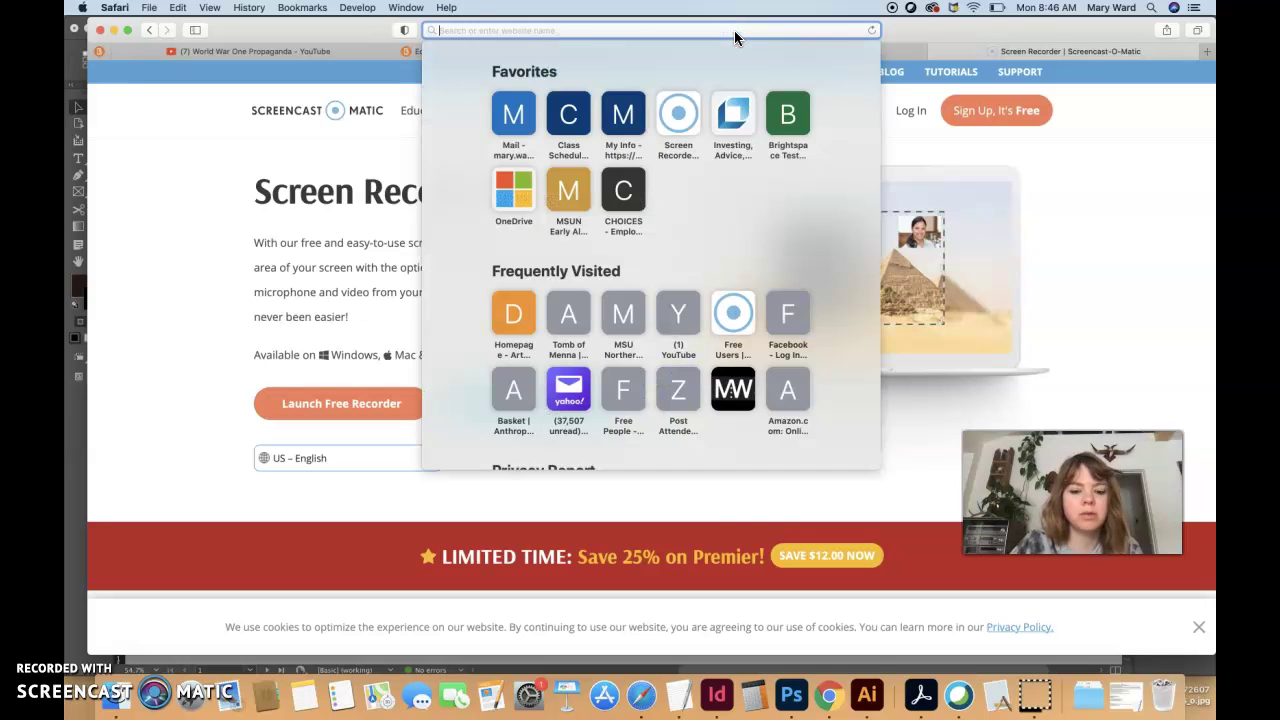
# - Switch to Google Chrome and search the web for "screencast o matic"
pyautogui.click(829, 695)
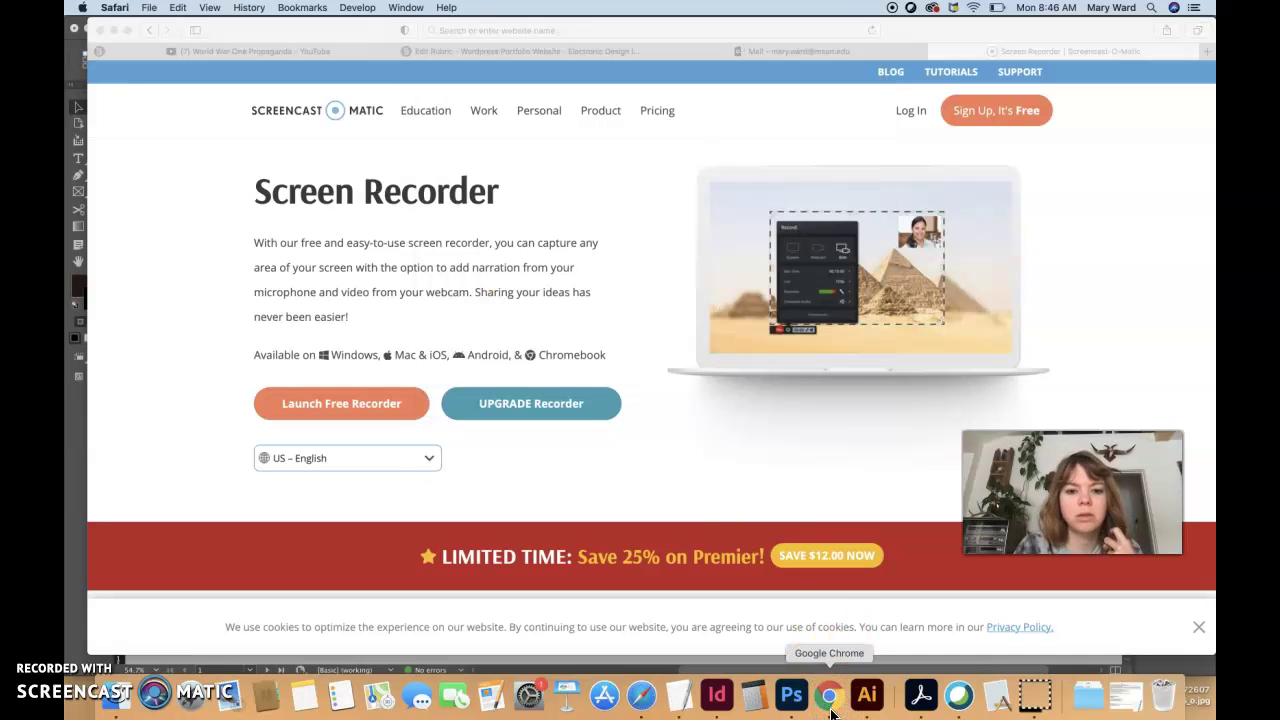
pyautogui.click(437, 57)
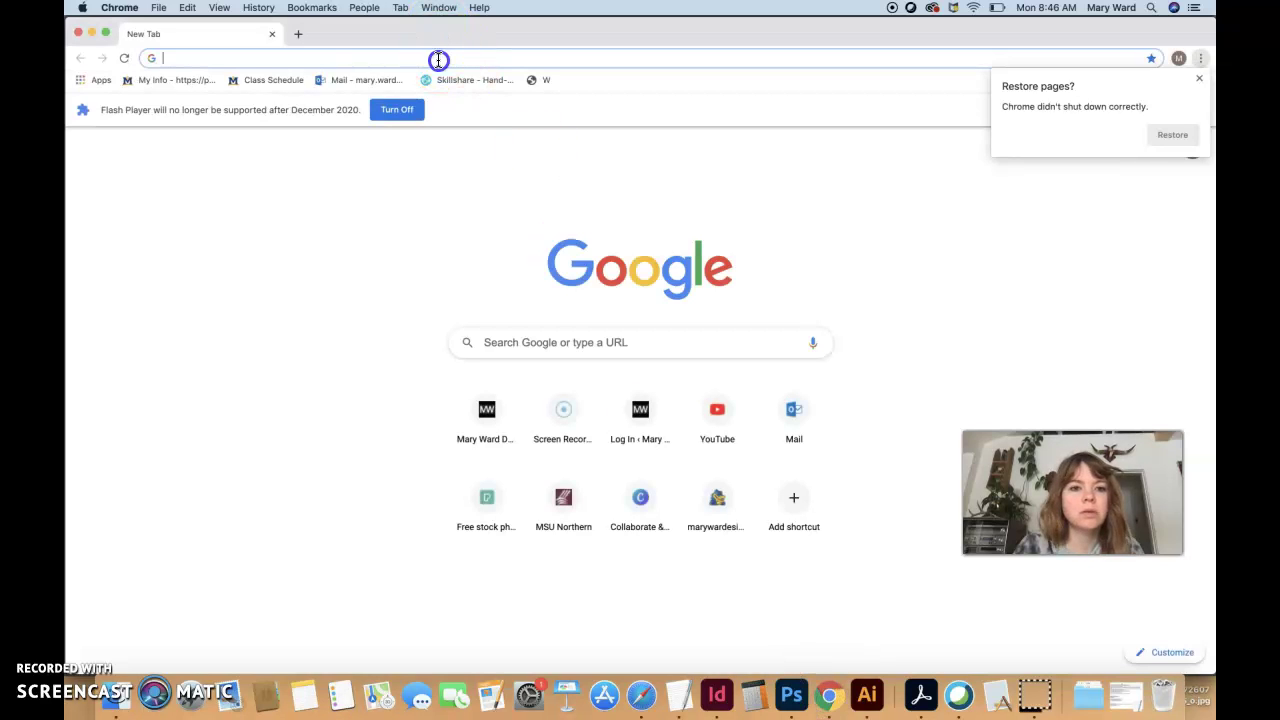
pyautogui.write('screen')
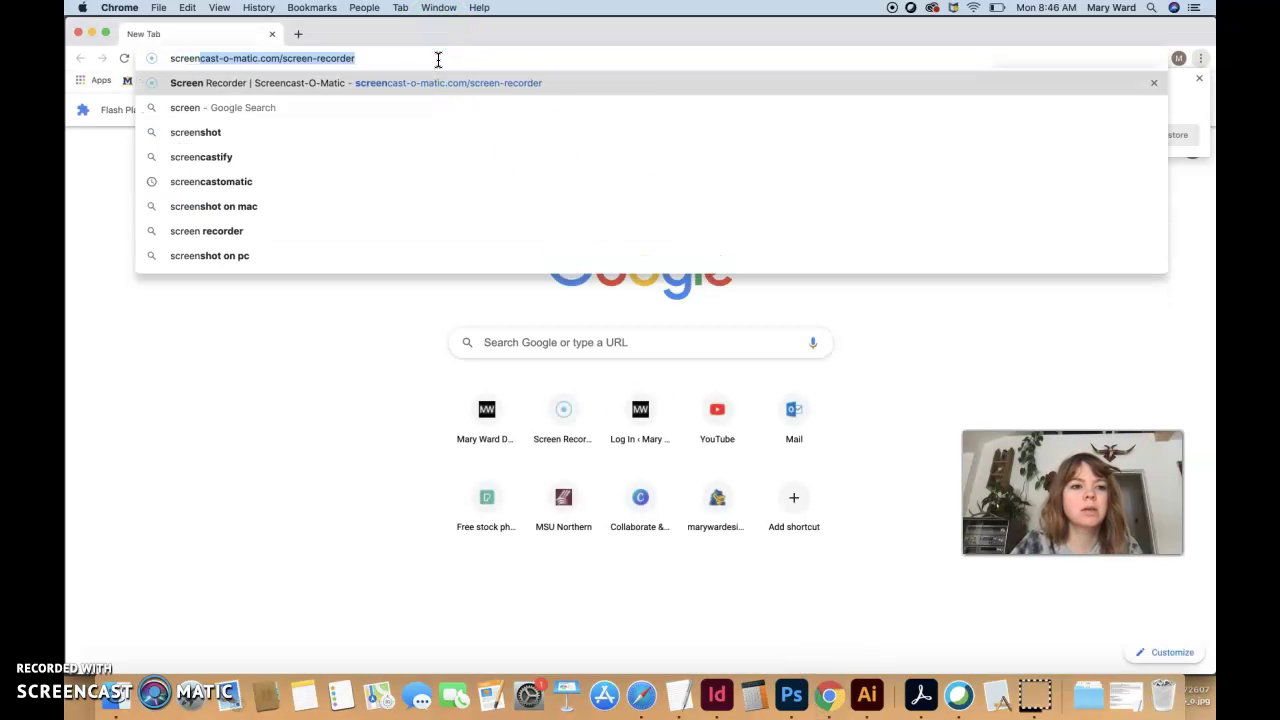
pyautogui.write('cast o matic')
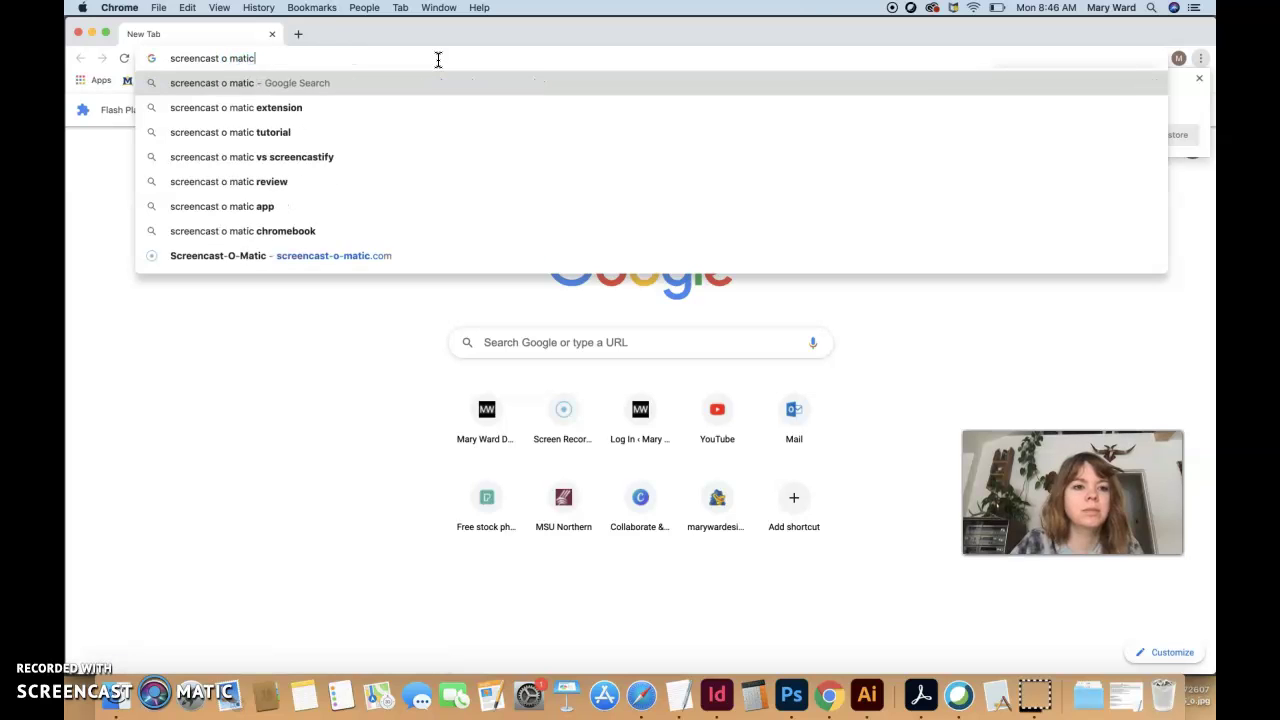
pyautogui.press('Return')
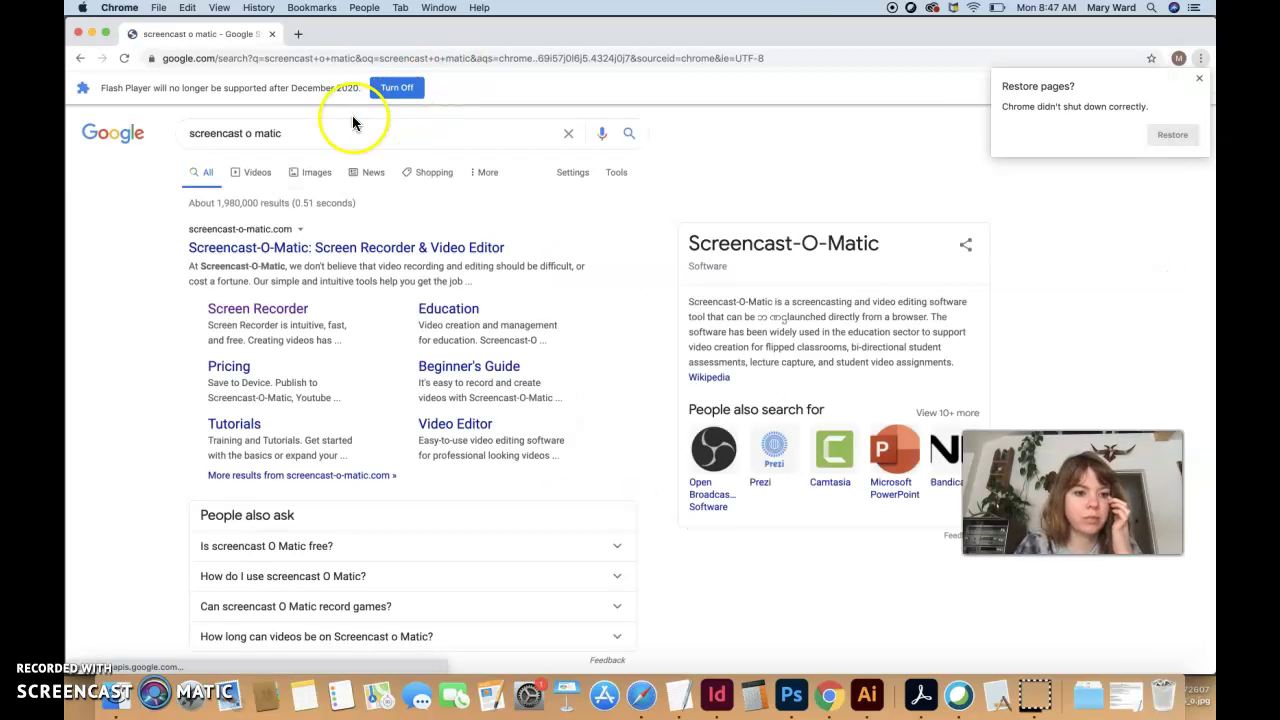
# - Open the Screen Recorder page from the Screencast-O-Matic search result and launch the free recorder
pyautogui.click(288, 310)
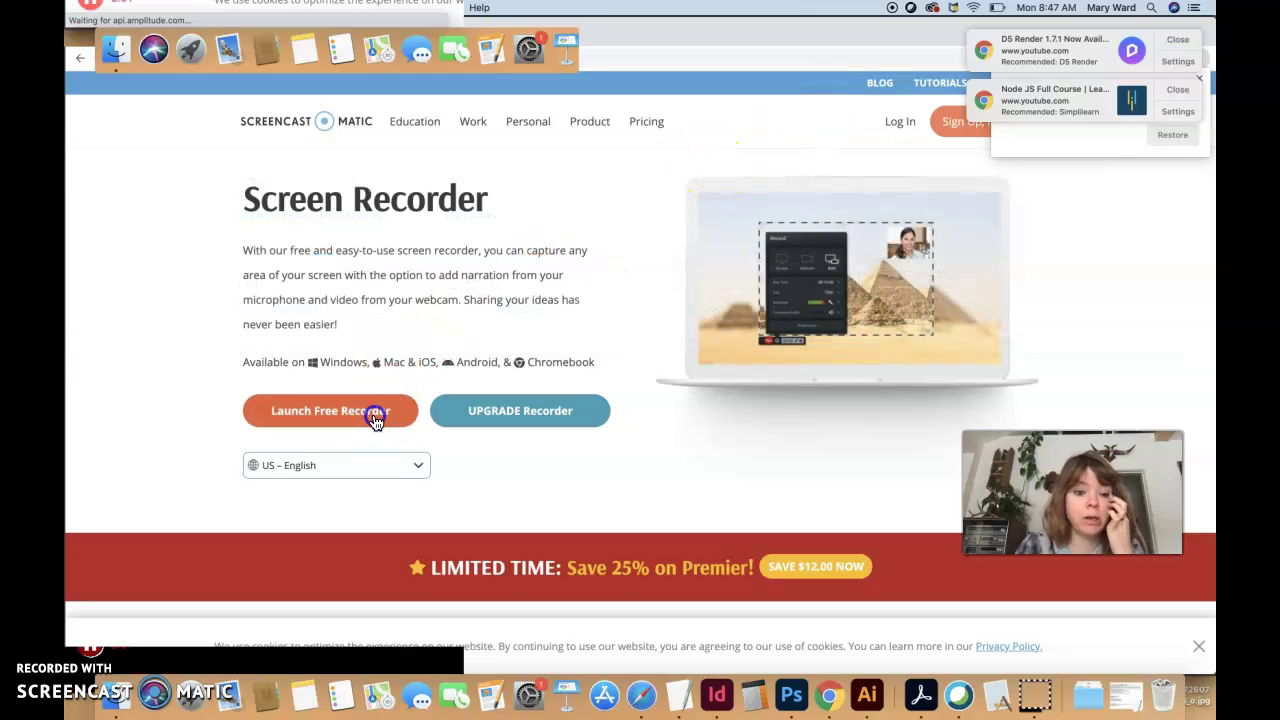
pyautogui.click(412, 410)
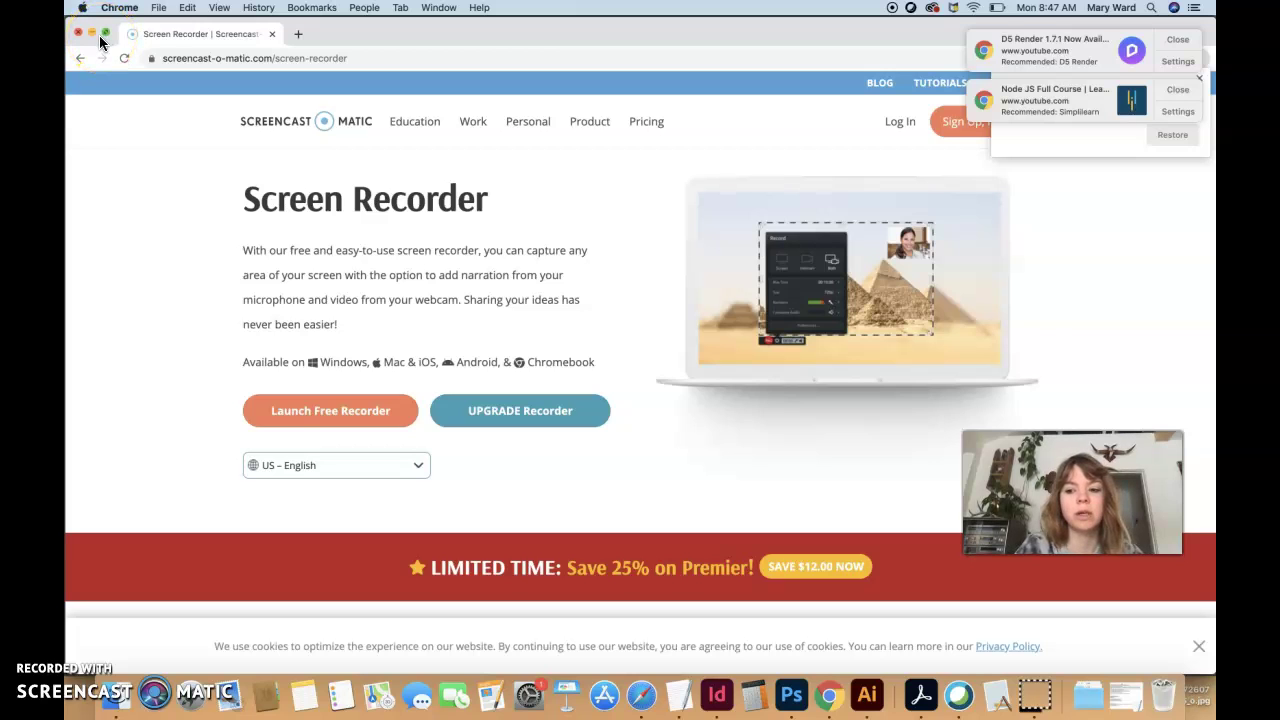
# - Dismiss the YouTube notifications and the prompt to restore pages, and minimize the Chrome window
pyautogui.click(1178, 40)
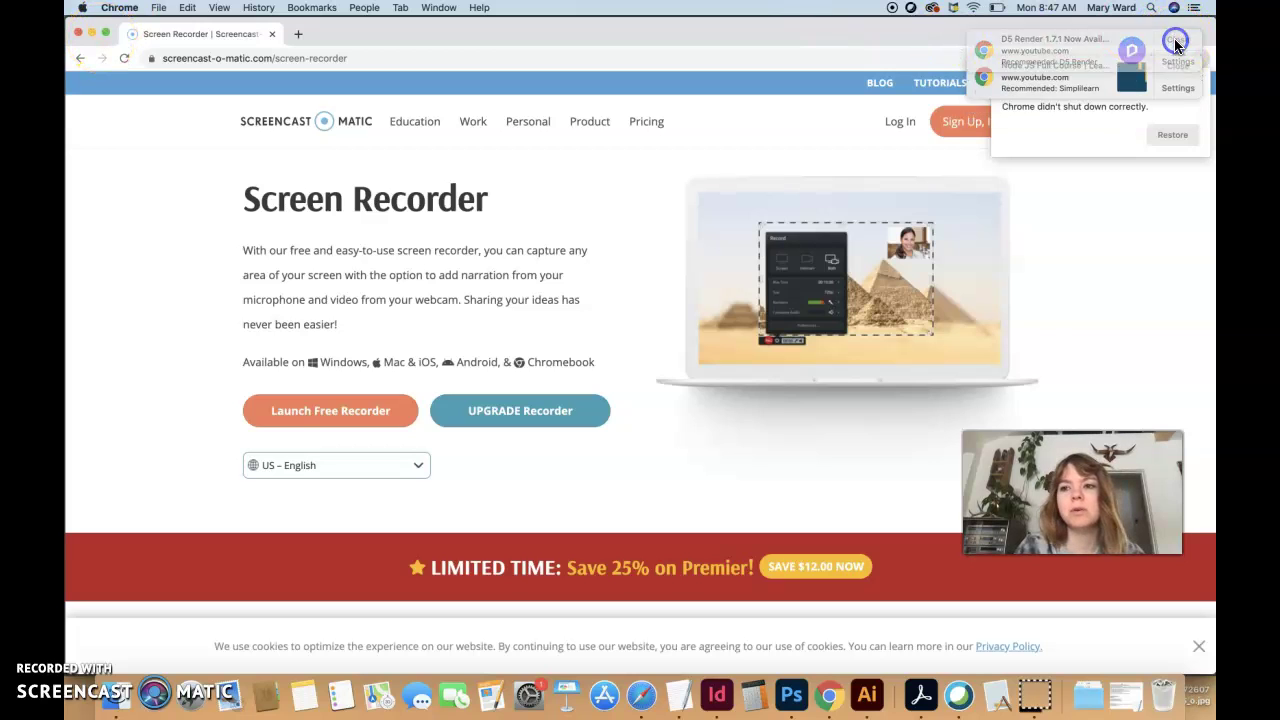
pyautogui.click(1178, 48)
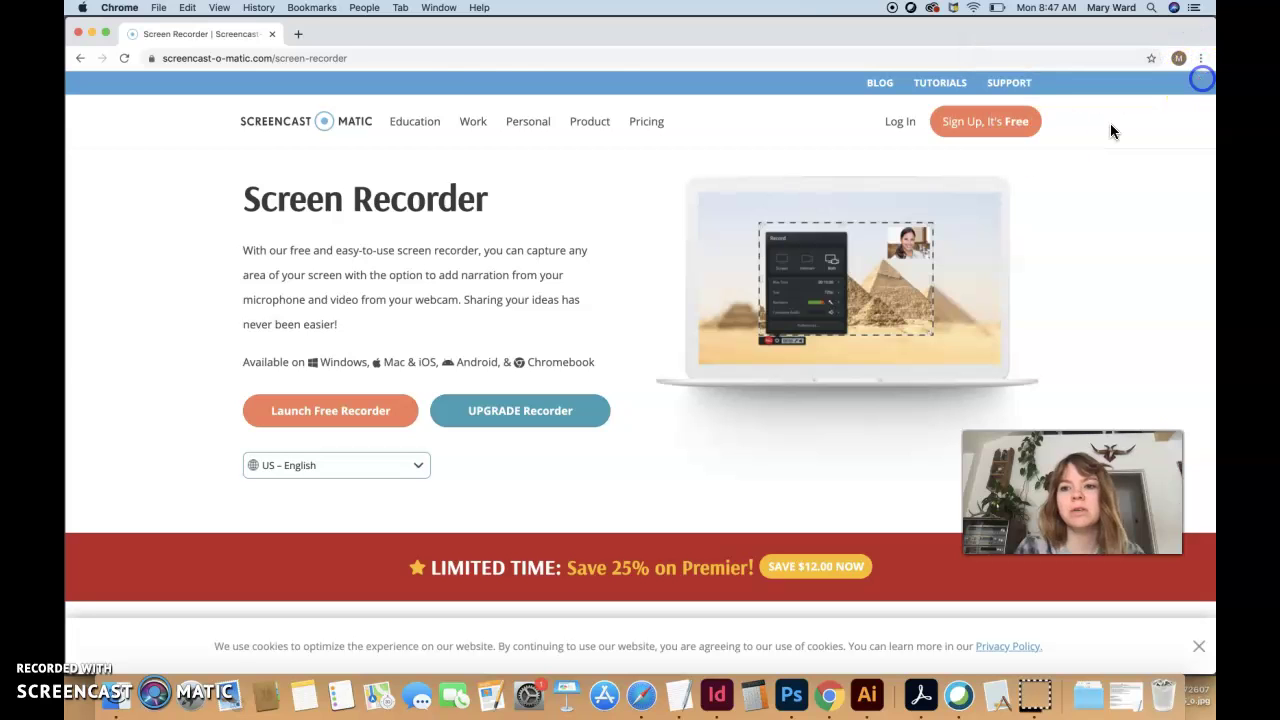
pyautogui.click(91, 34)
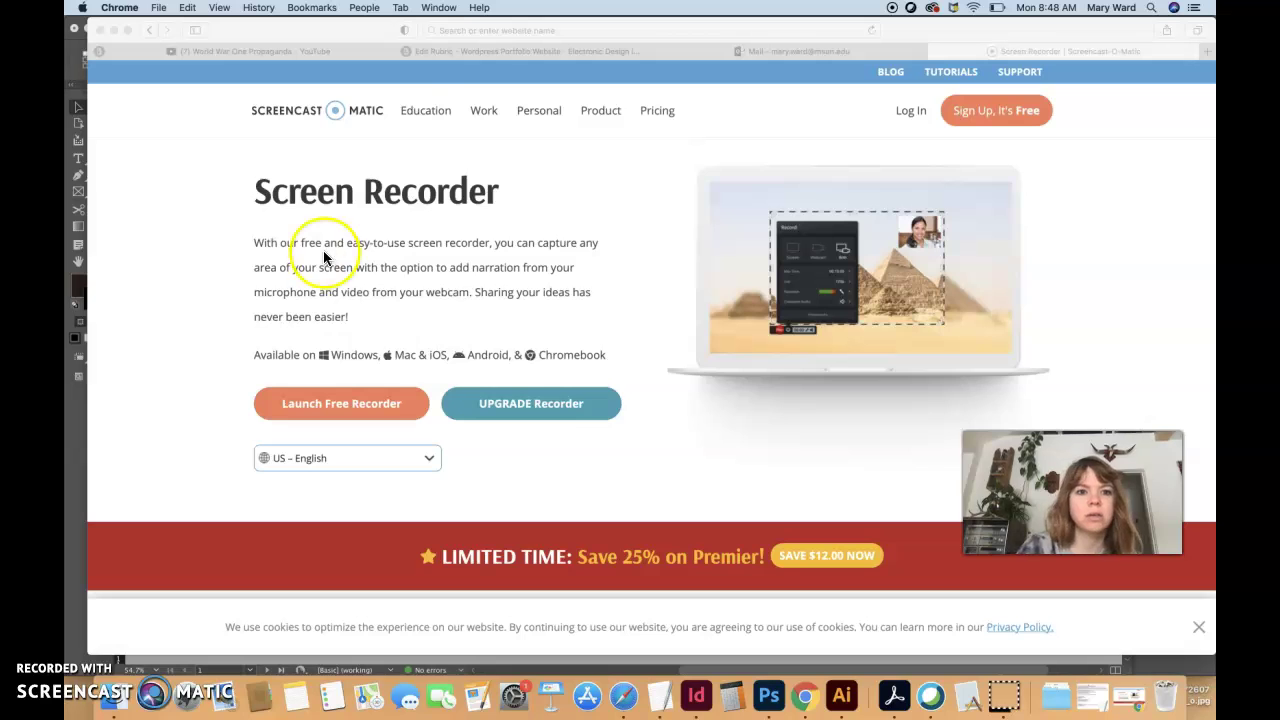
# - Return to the rubric page in Safari, go to the Electronic Design II course home and open the course content
pyautogui.click(504, 54)
pyautogui.scroll(10, 514, 251)
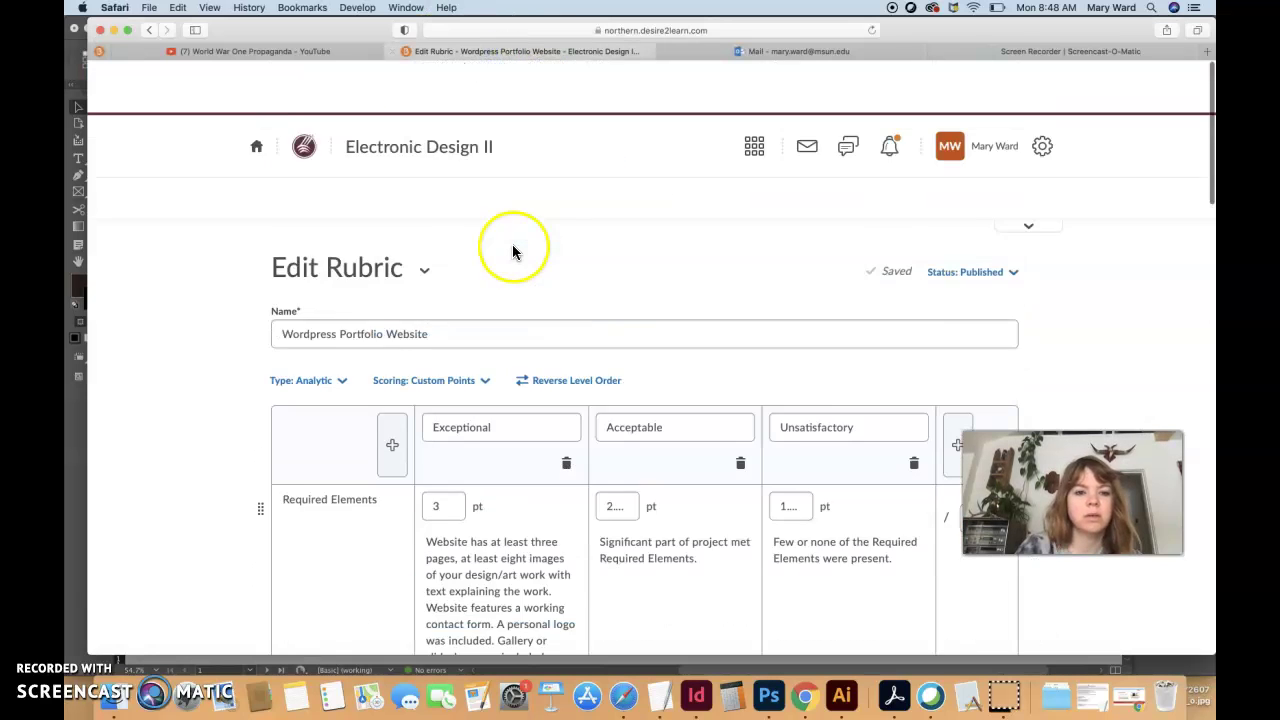
pyautogui.click(409, 104)
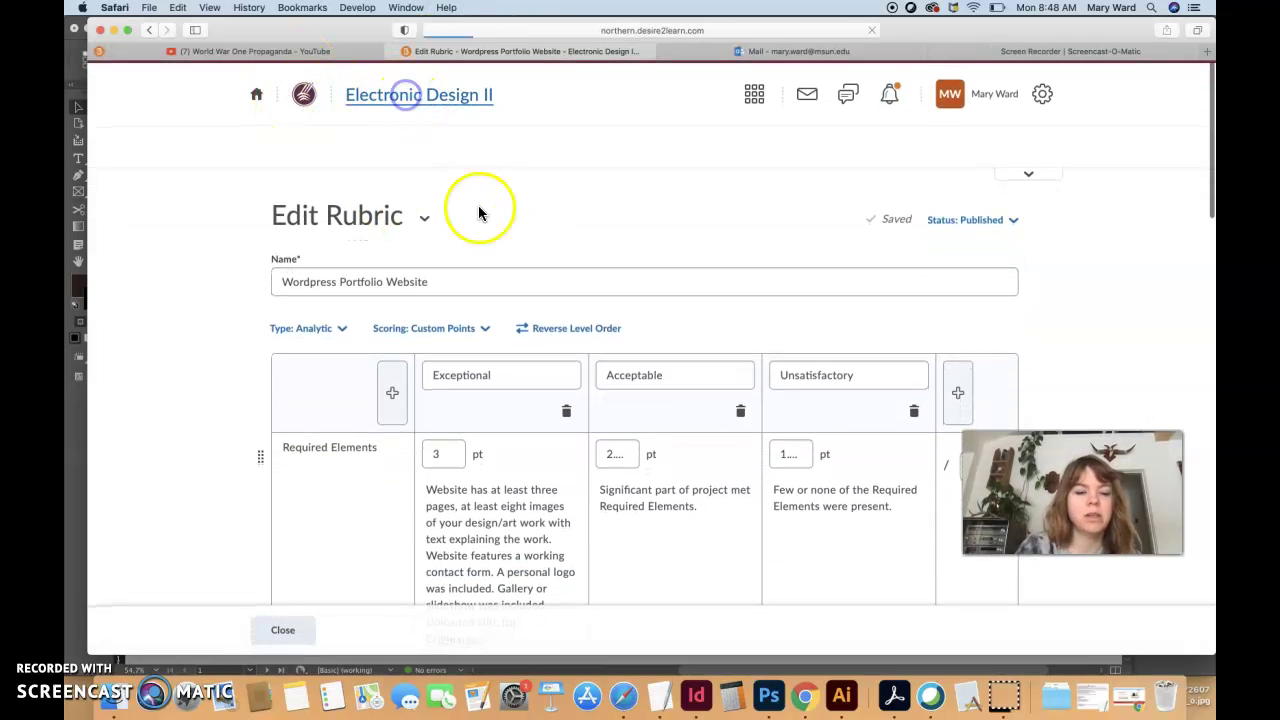
pyautogui.click(367, 146)
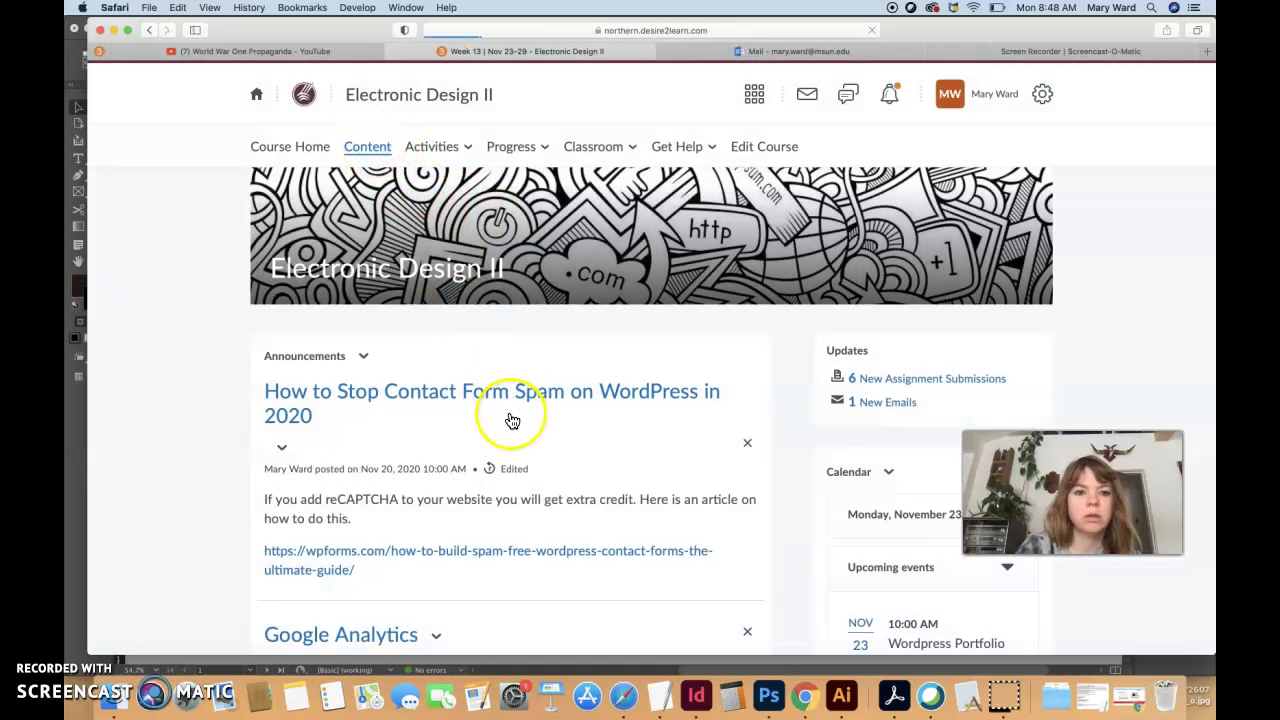